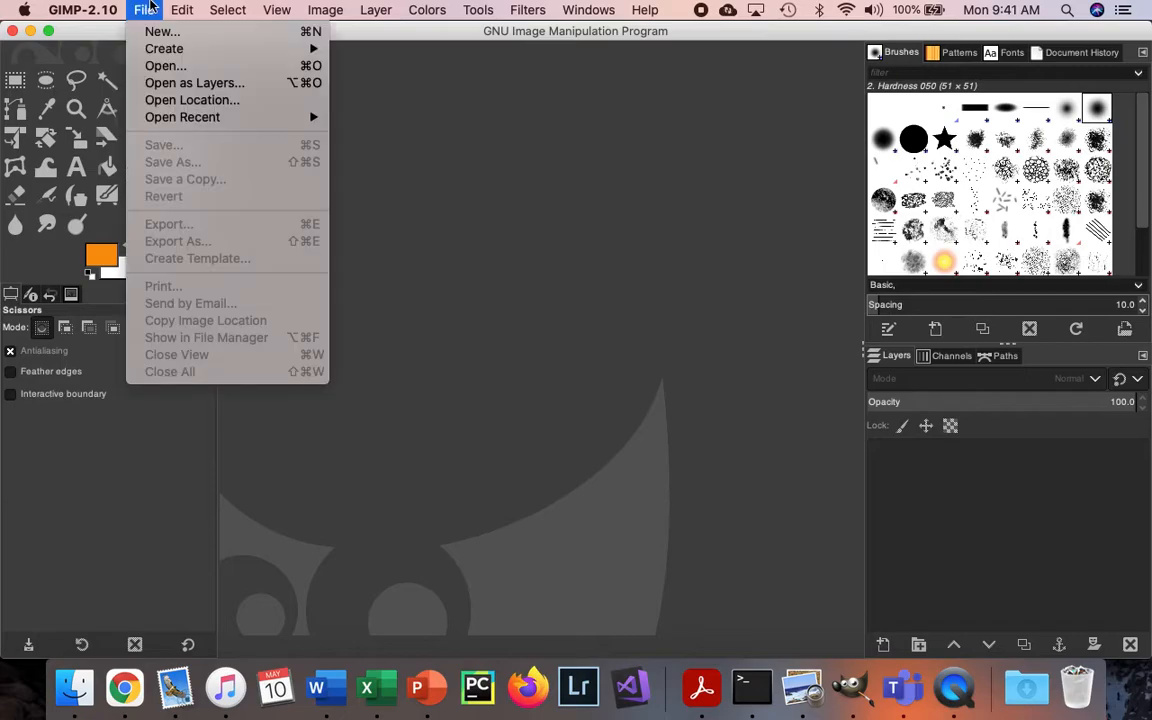
Open the image job01.jpg from the Picture Files folder.
left_click(165, 65)
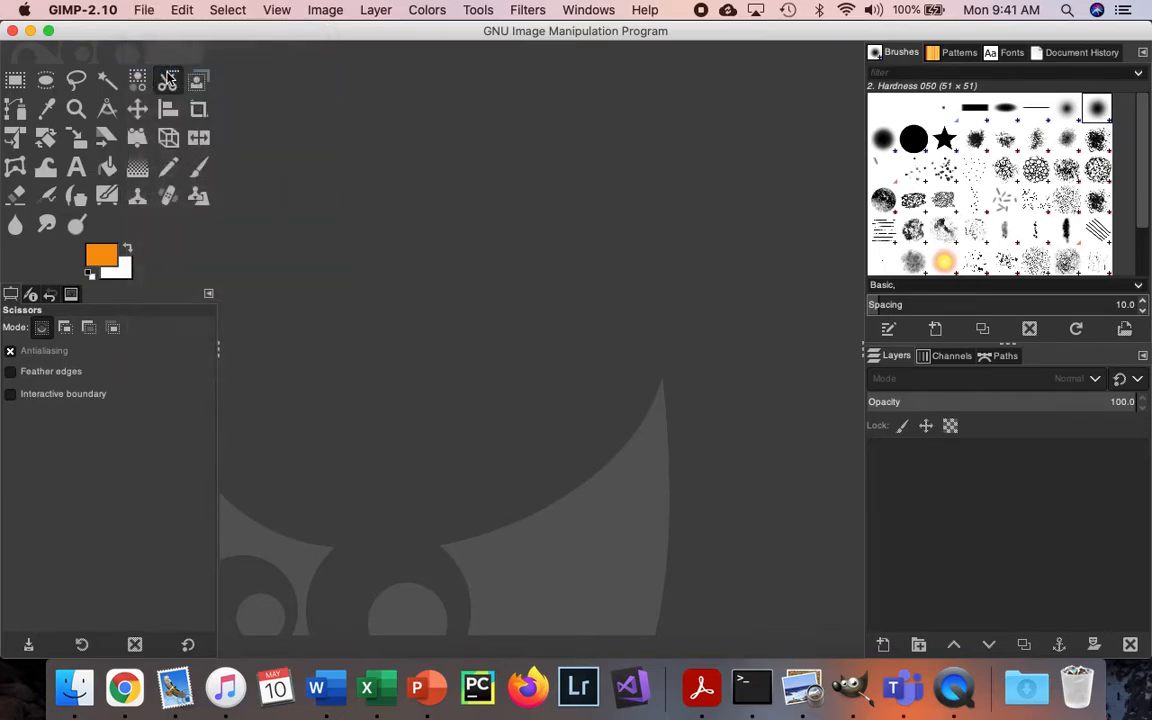
left_click(224, 120)
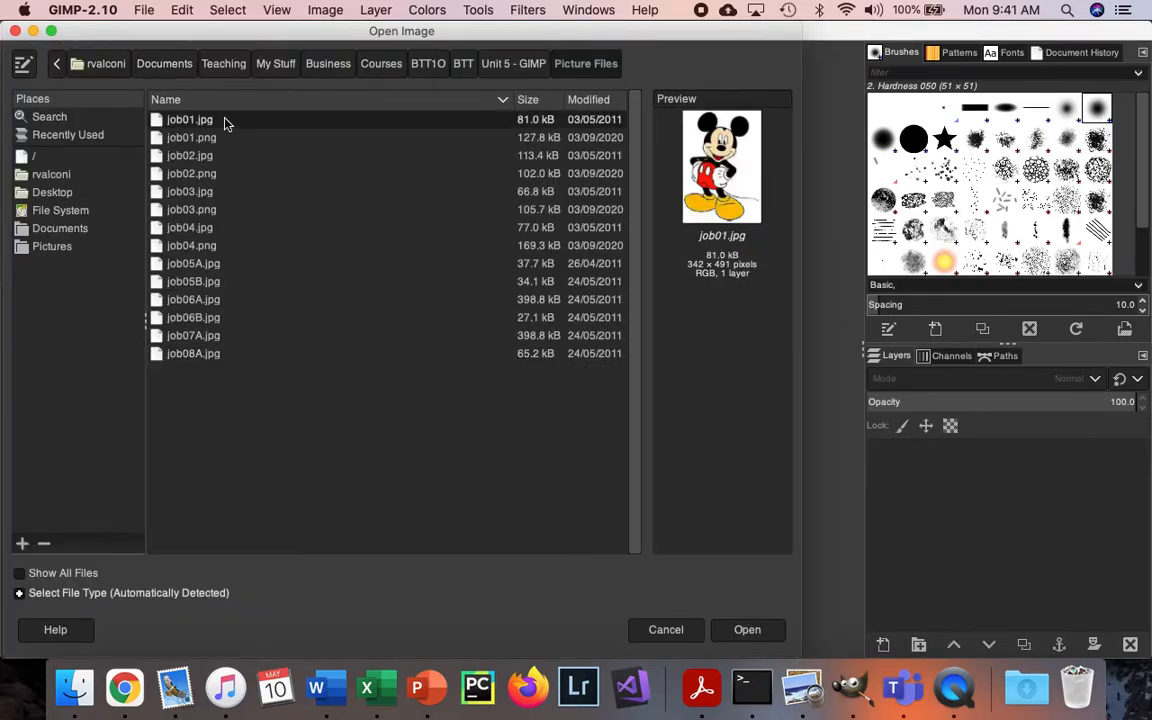
double_click(224, 120)
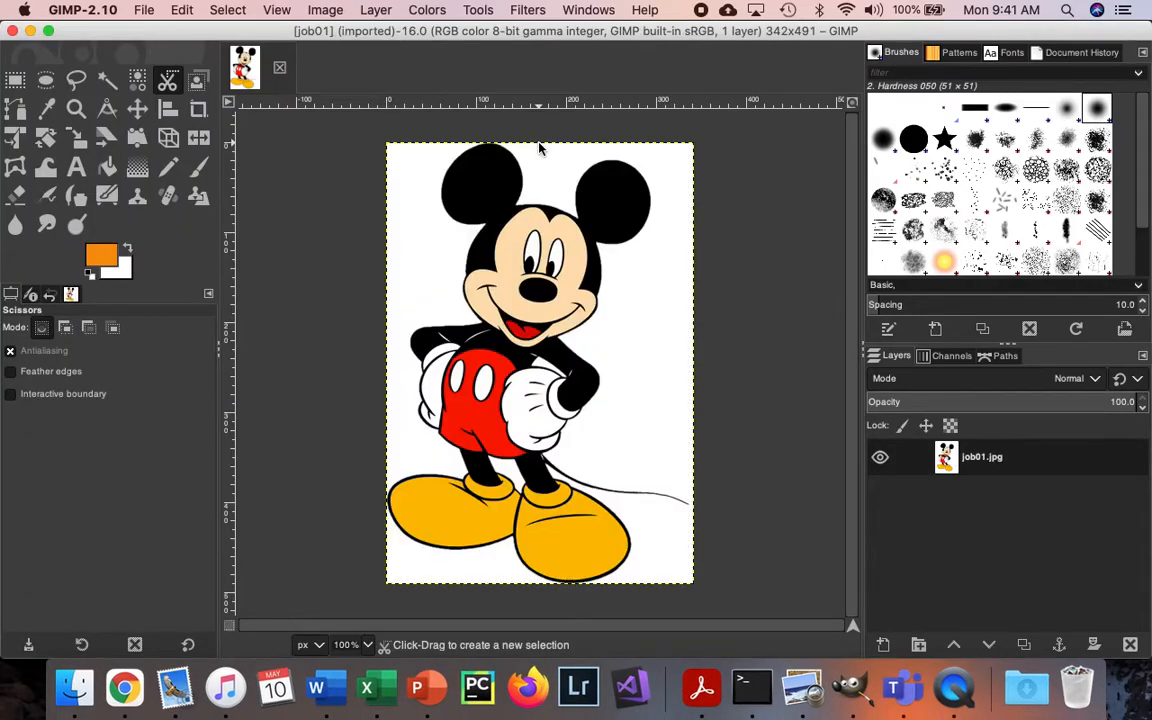
Outline Mickey's head and ears with a closed Free Select selection that follows the chin line.
left_click(76, 80)
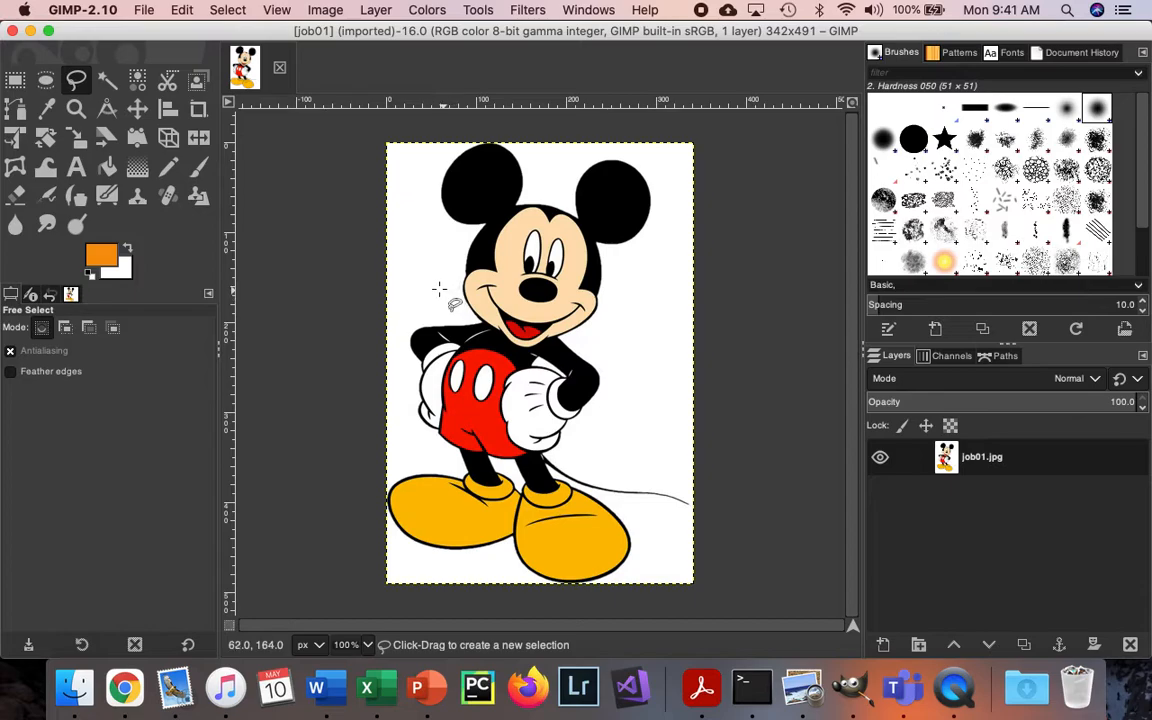
left_click(416, 281)
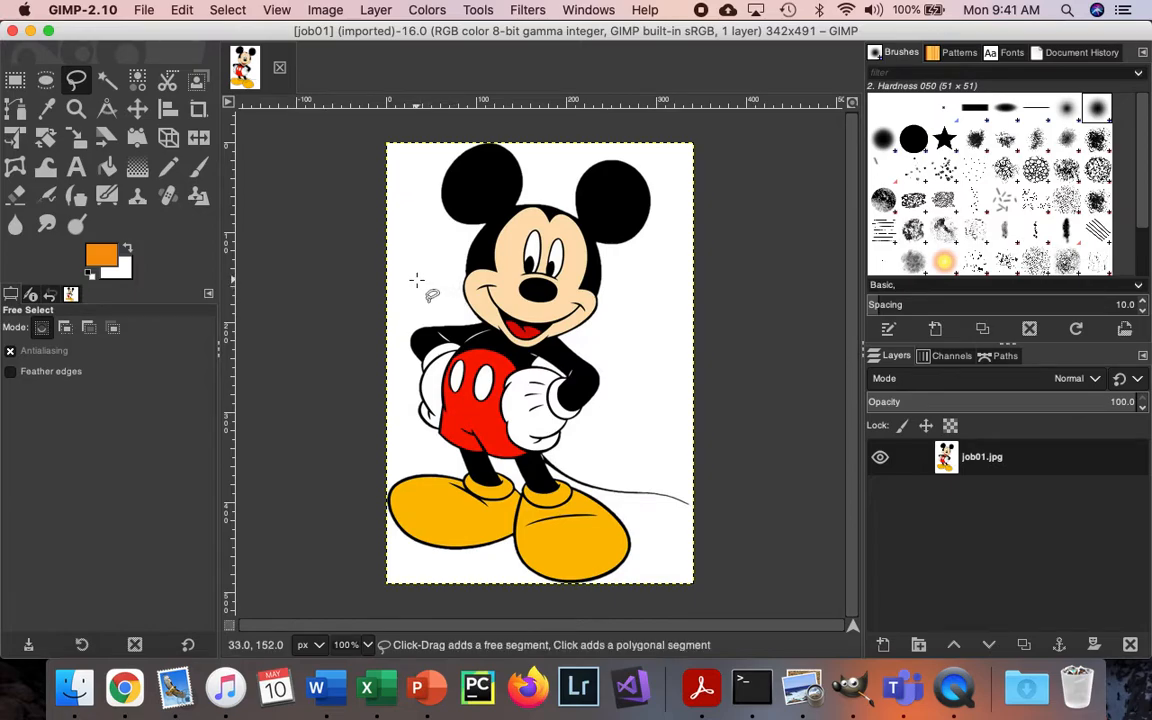
mouse_move(416, 281)
left_mouse_down()
mouse_move(521, 350)
mouse_move(608, 320)
mouse_move(663, 228)
mouse_move(677, 152)
mouse_move(454, 146)
mouse_move(428, 181)
mouse_move(419, 275)
left_mouse_up()
key("Return")
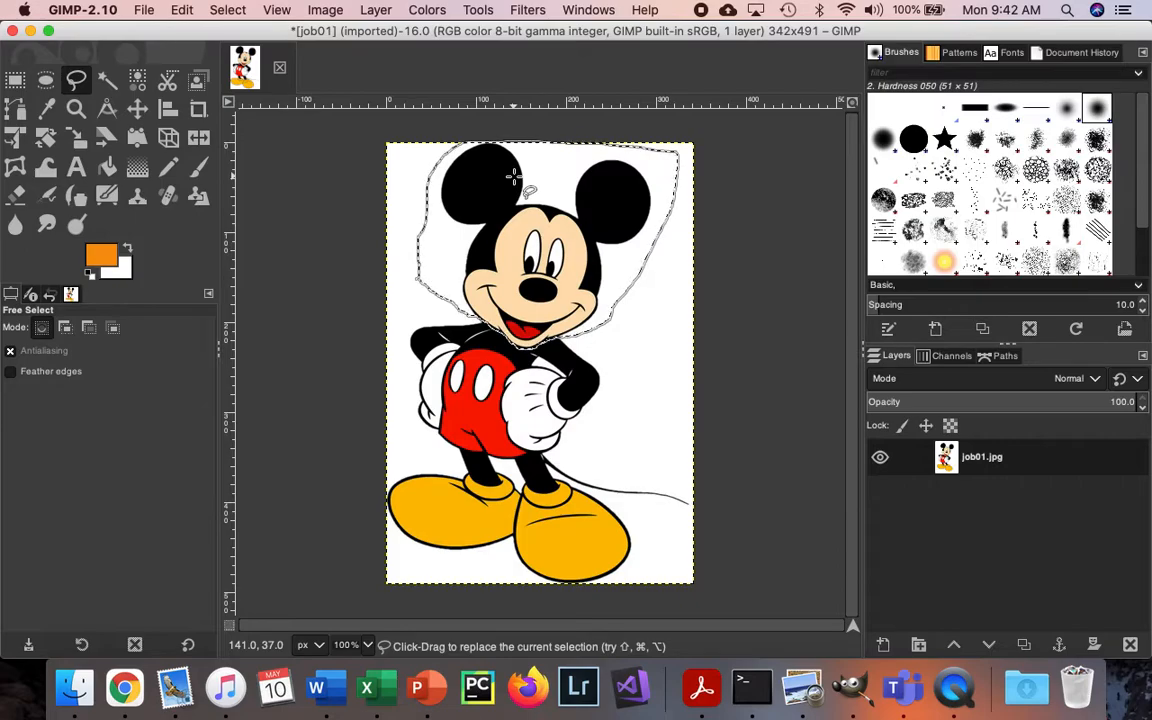
Try to shift the outlined head sideways with the Move tool and undo the move.
left_click(137, 108)
left_click_drag(508, 246, 606, 246)
key("super+z")
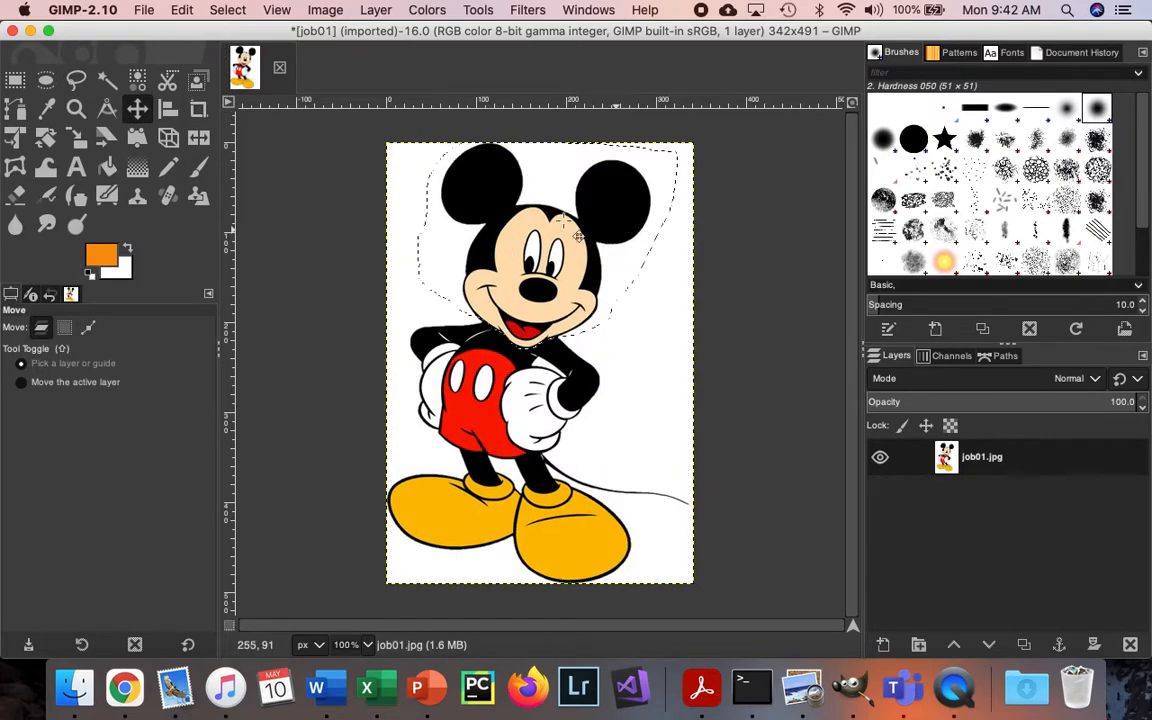
Invert the selection and delete everything outside Mickey's head.
left_click(228, 10)
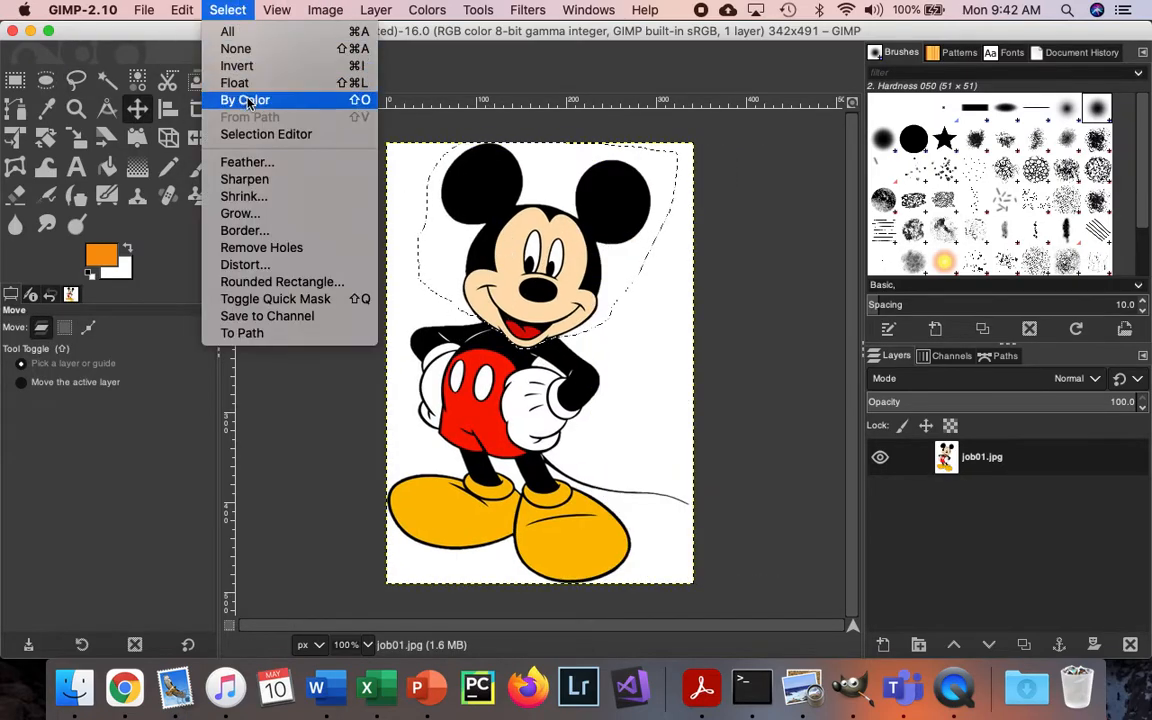
left_click(225, 66)
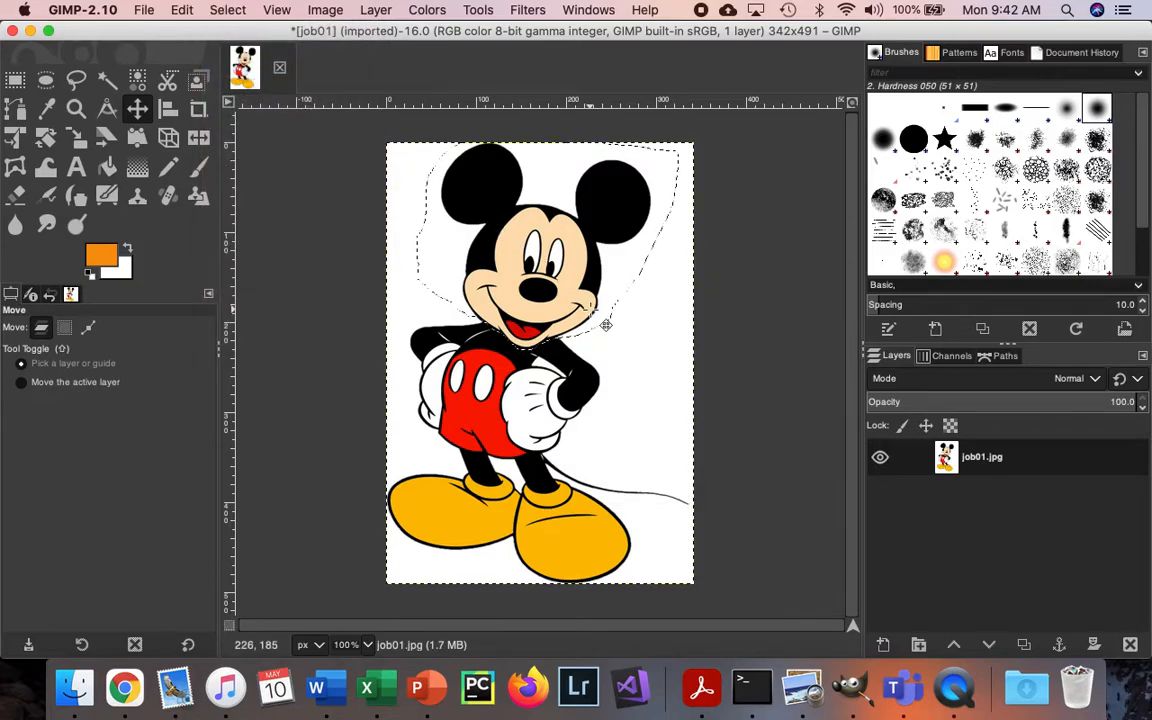
key("Delete")
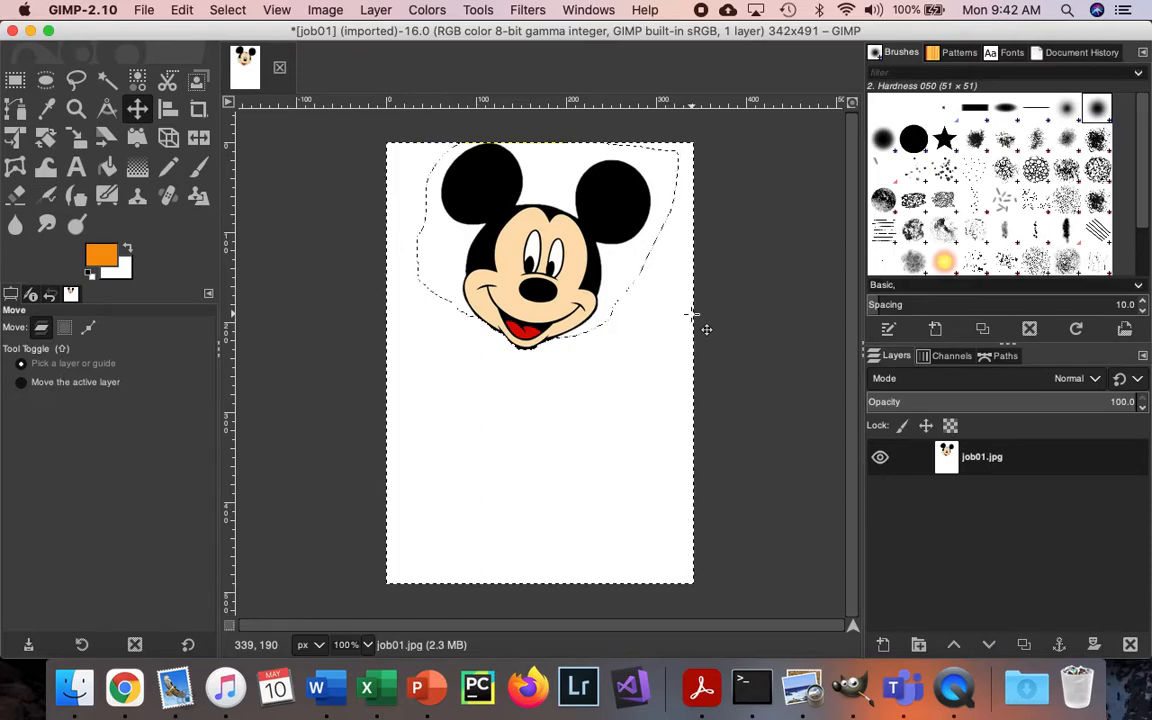
Rename the job01.jpg layer as Mickey's Head.
double_click(982, 457)
type("Mickey's Head")
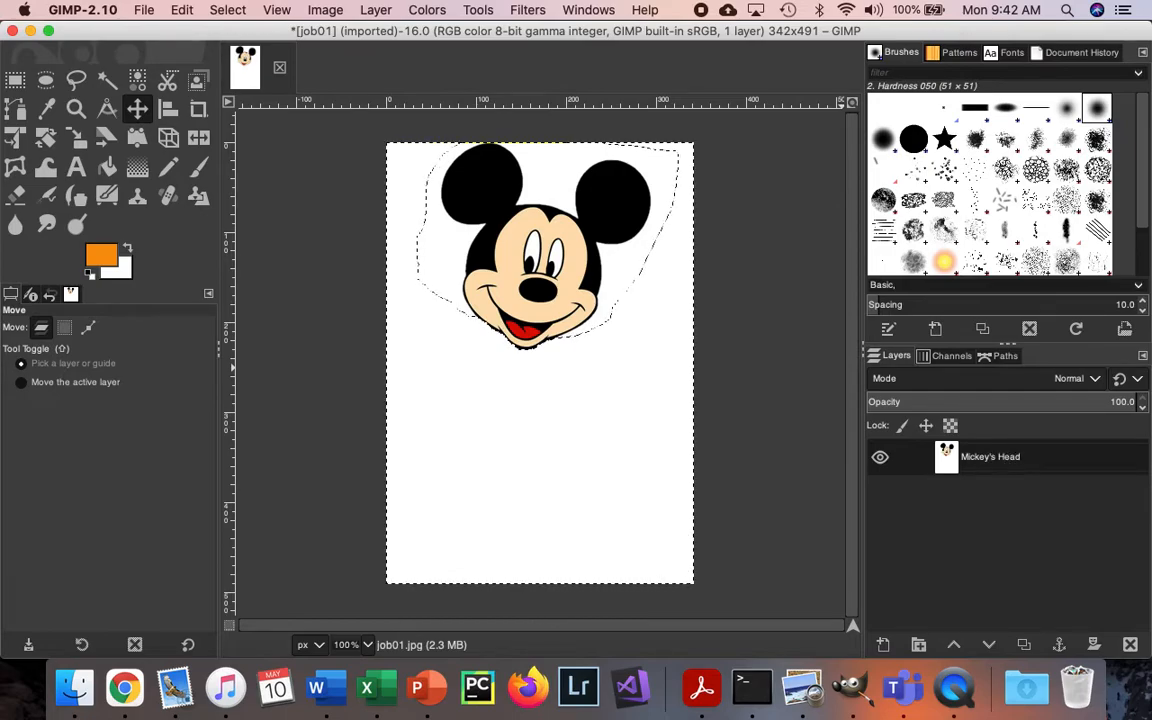
key("Return")
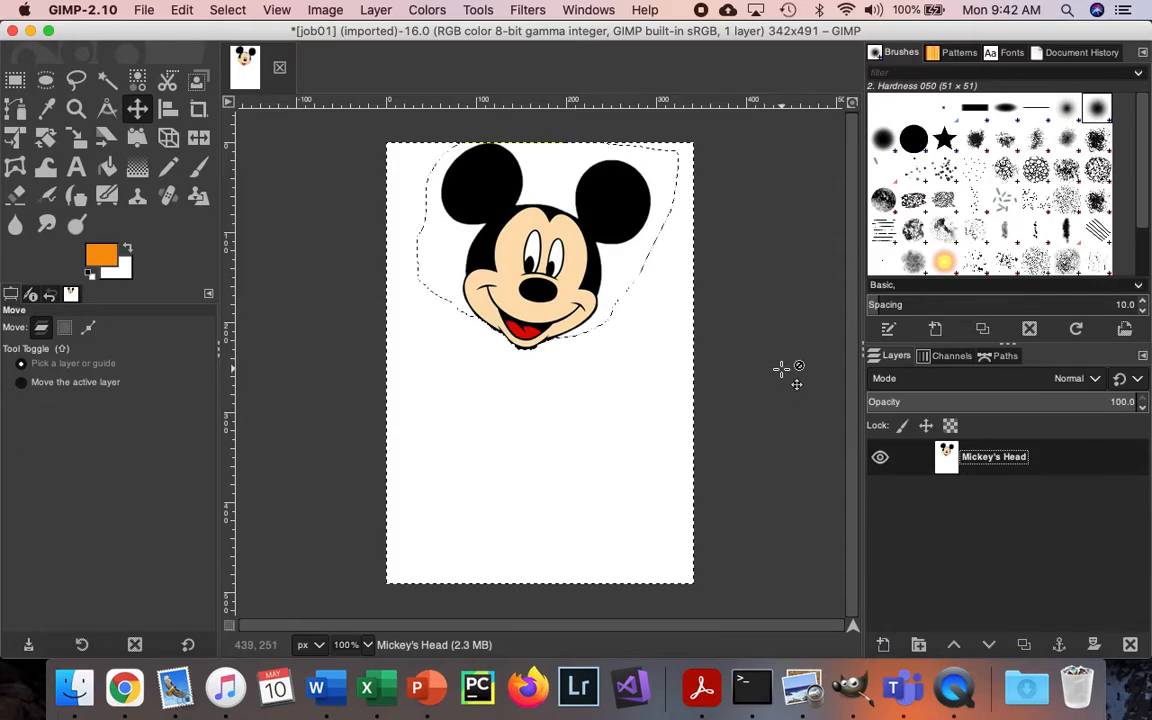
Open a second, untouched copy of job01.jpg as a separate image.
left_click(146, 10)
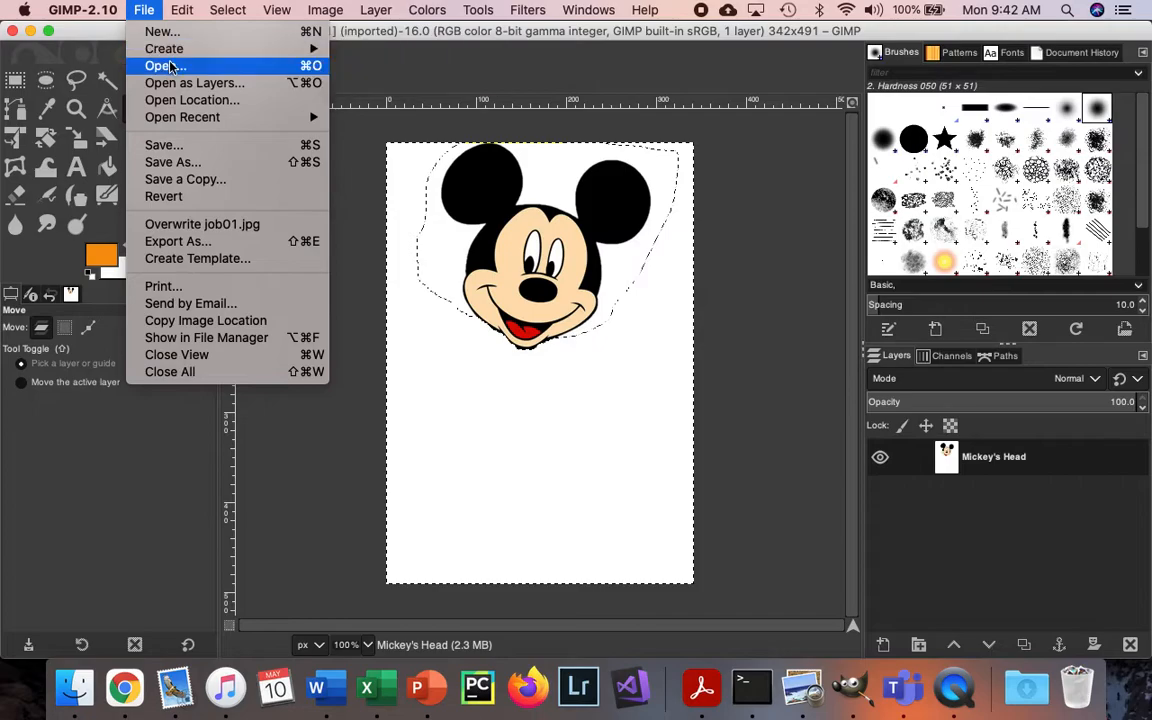
left_click(165, 66)
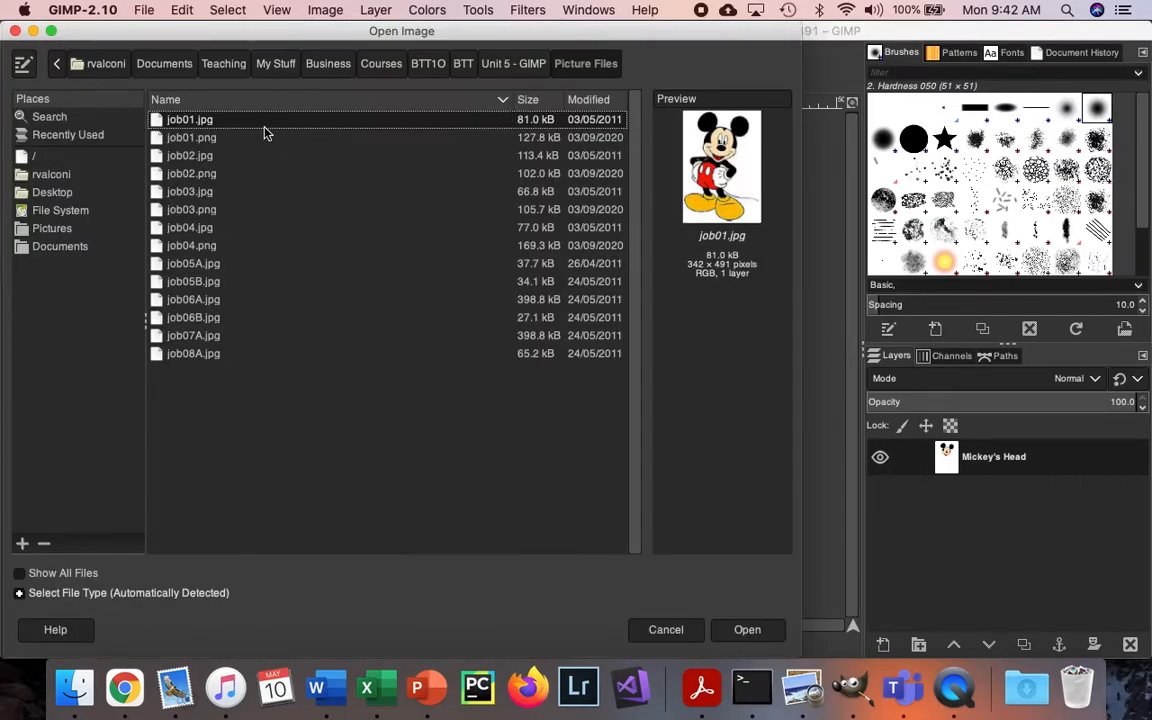
double_click(262, 121)
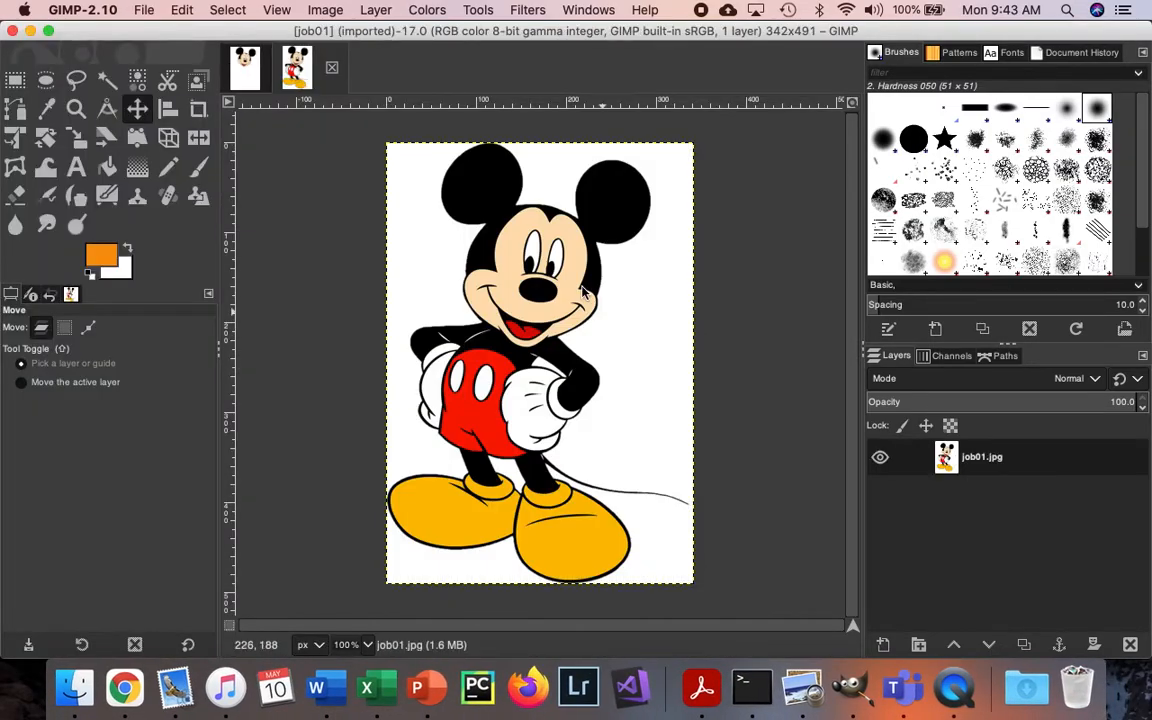
Delete Mickey's head from the second copy using a Free Select outline and clear the selection.
left_click(77, 80)
mouse_move(416, 286)
left_mouse_down()
mouse_move(524, 346)
mouse_move(582, 337)
mouse_move(644, 279)
mouse_move(673, 156)
mouse_move(503, 140)
mouse_move(427, 163)
mouse_move(406, 268)
mouse_move(419, 287)
left_mouse_up()
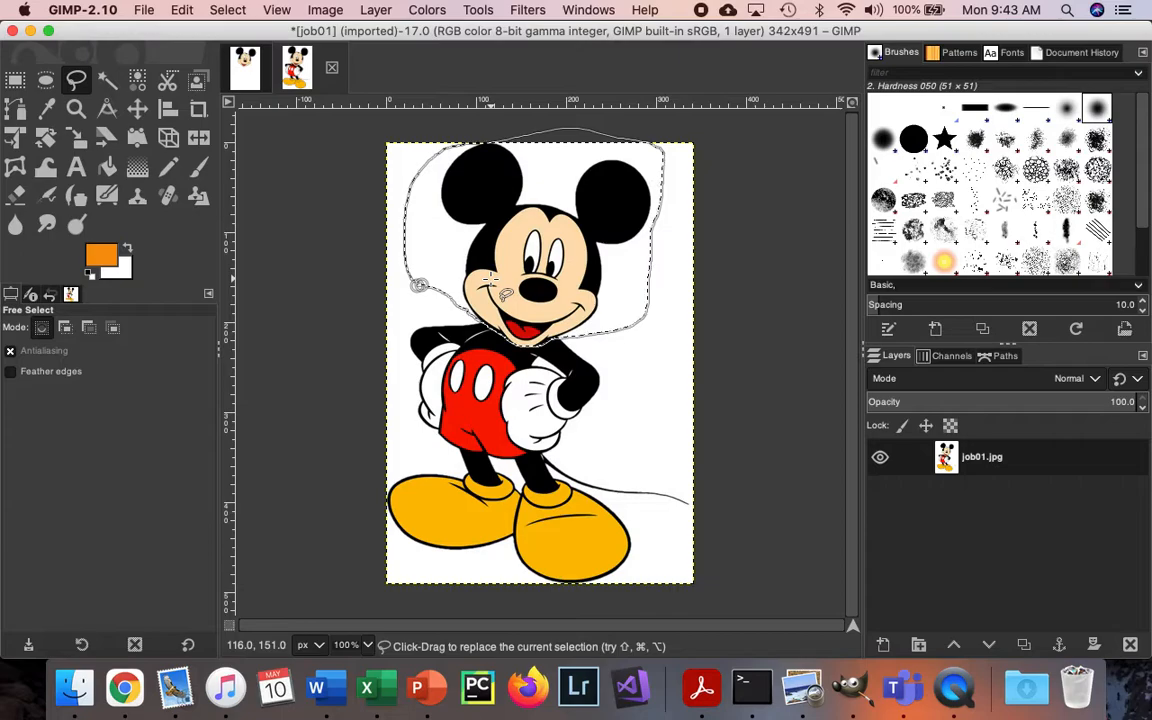
key("Delete")
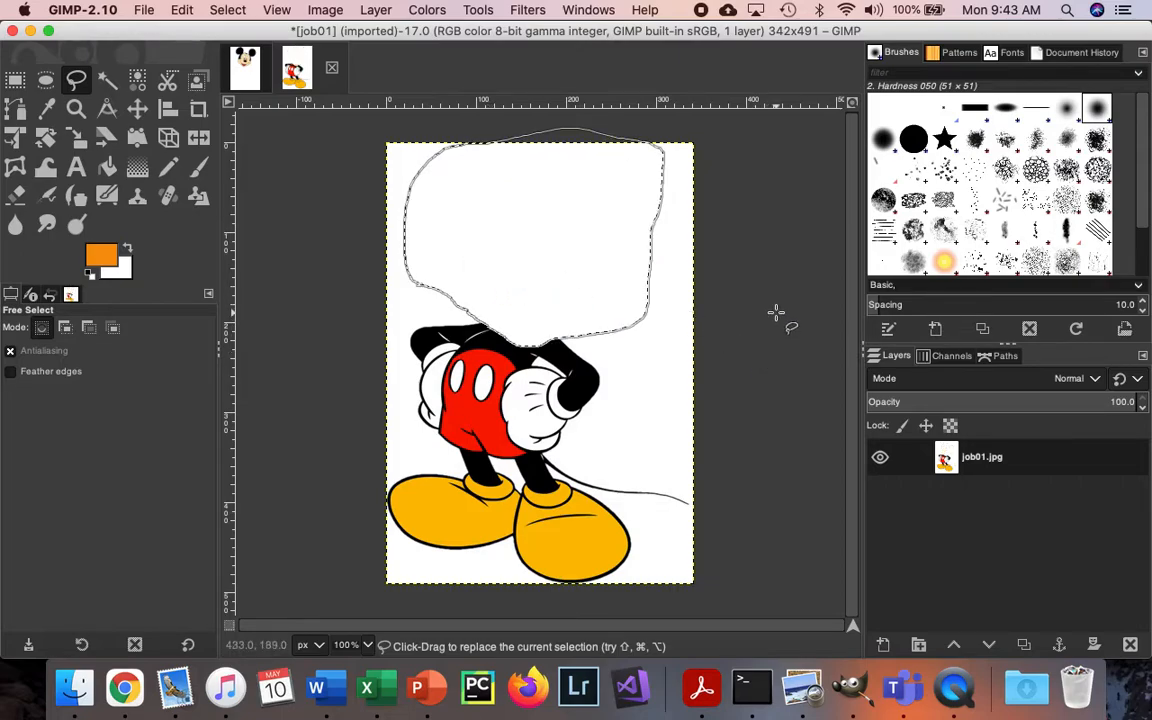
left_click(107, 79)
left_click(422, 300)
left_click(764, 360)
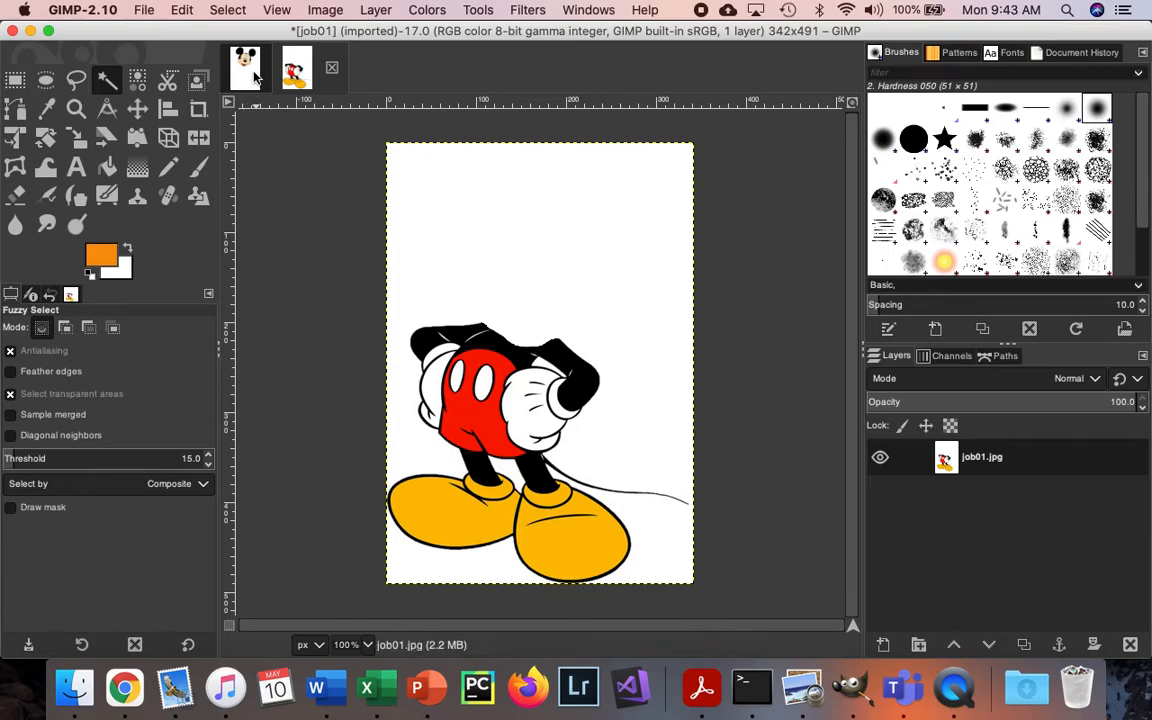
Rename the headless figure's layer as Mickey's Body.
double_click(984, 458)
type("Mickey's Body")
key("Return")
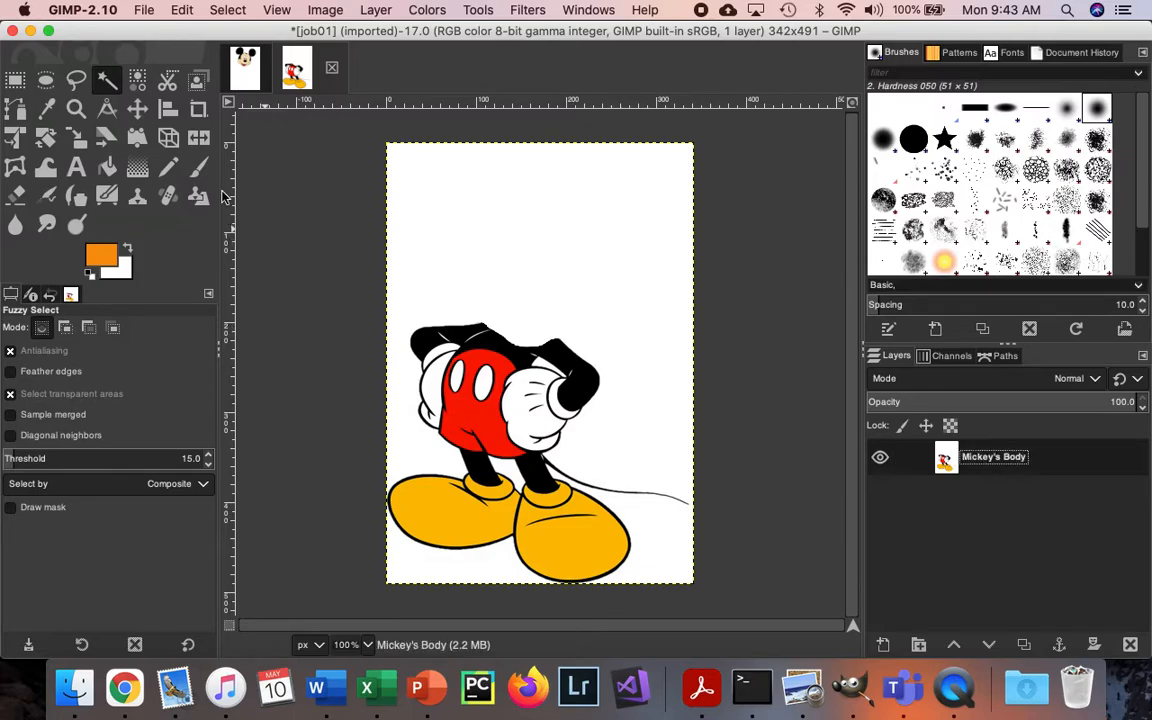
Open the Donald Duck picture job08A.jpg as another image.
left_click(143, 10)
left_click(166, 67)
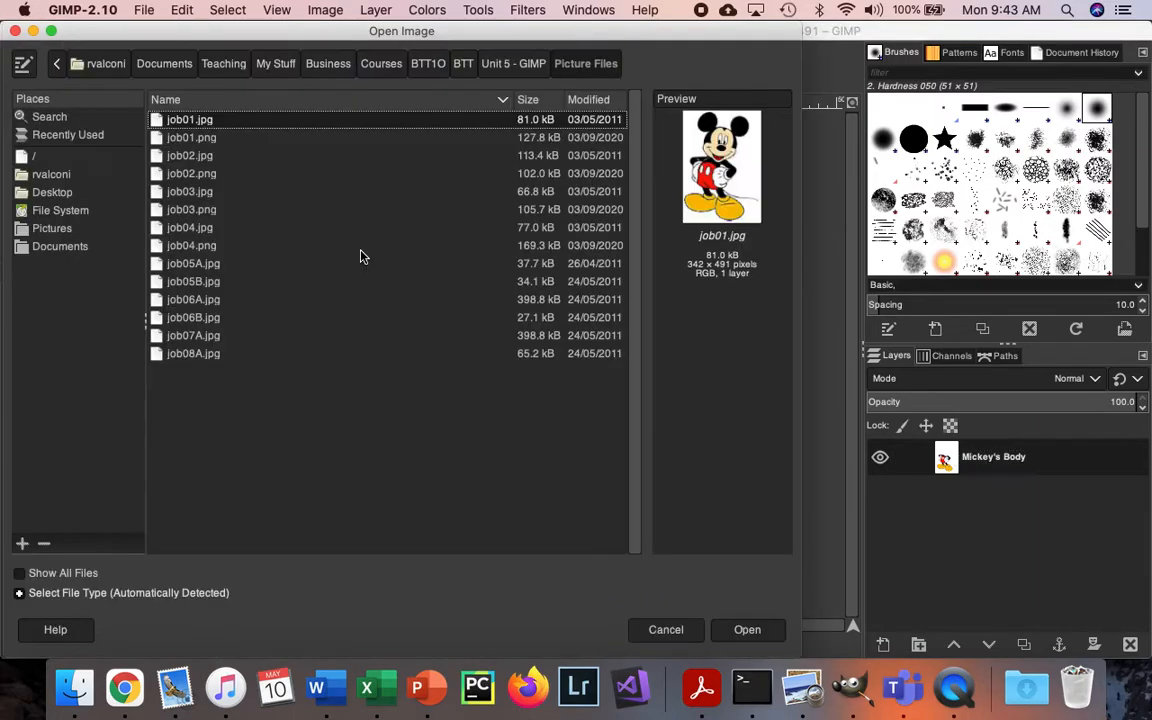
double_click(180, 352)
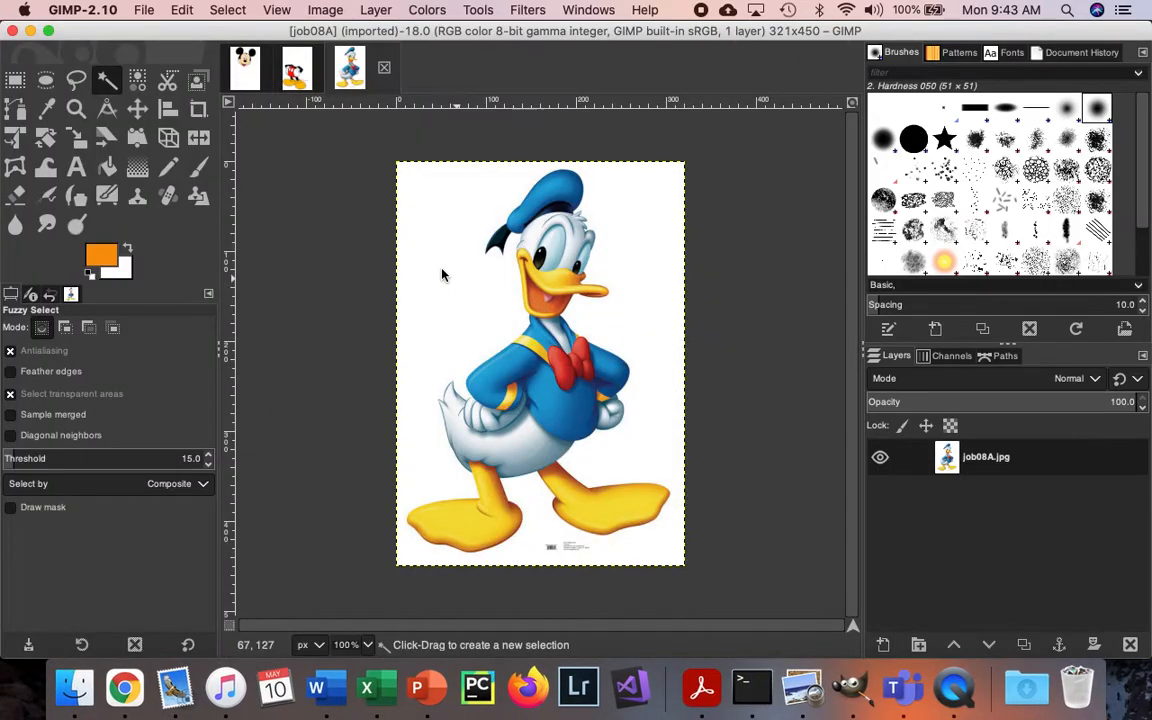
Outline Donald's head with Free Select, invert the selection and delete the rest of the figure.
left_click(76, 80)
mouse_move(471, 305)
left_mouse_down()
mouse_move(560, 318)
mouse_move(654, 277)
mouse_move(635, 200)
mouse_move(590, 157)
mouse_move(513, 179)
mouse_move(470, 243)
mouse_move(470, 305)
left_mouse_up()
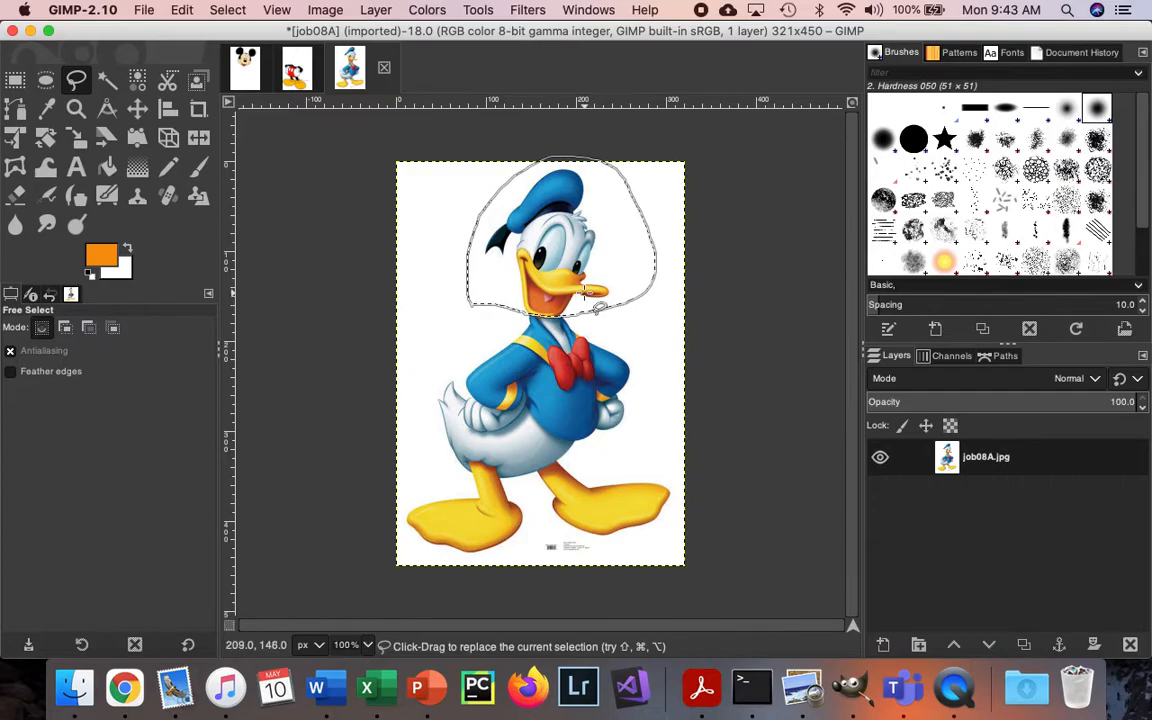
left_click(228, 10)
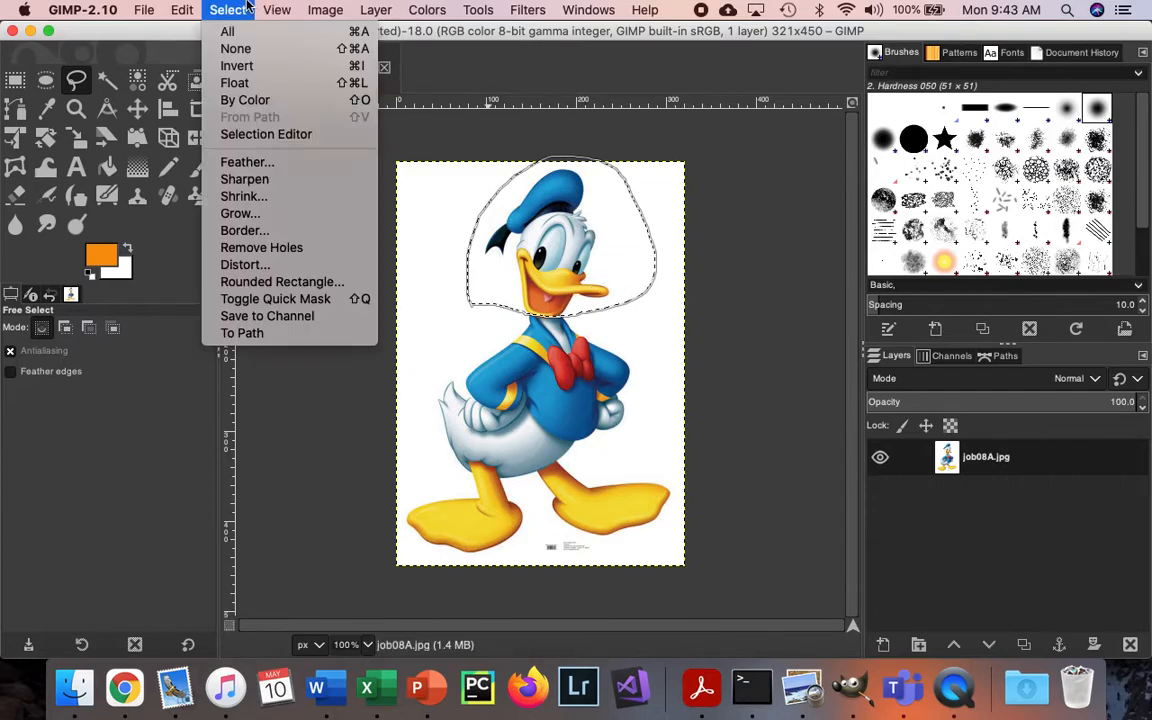
left_click(258, 68)
key("Delete")
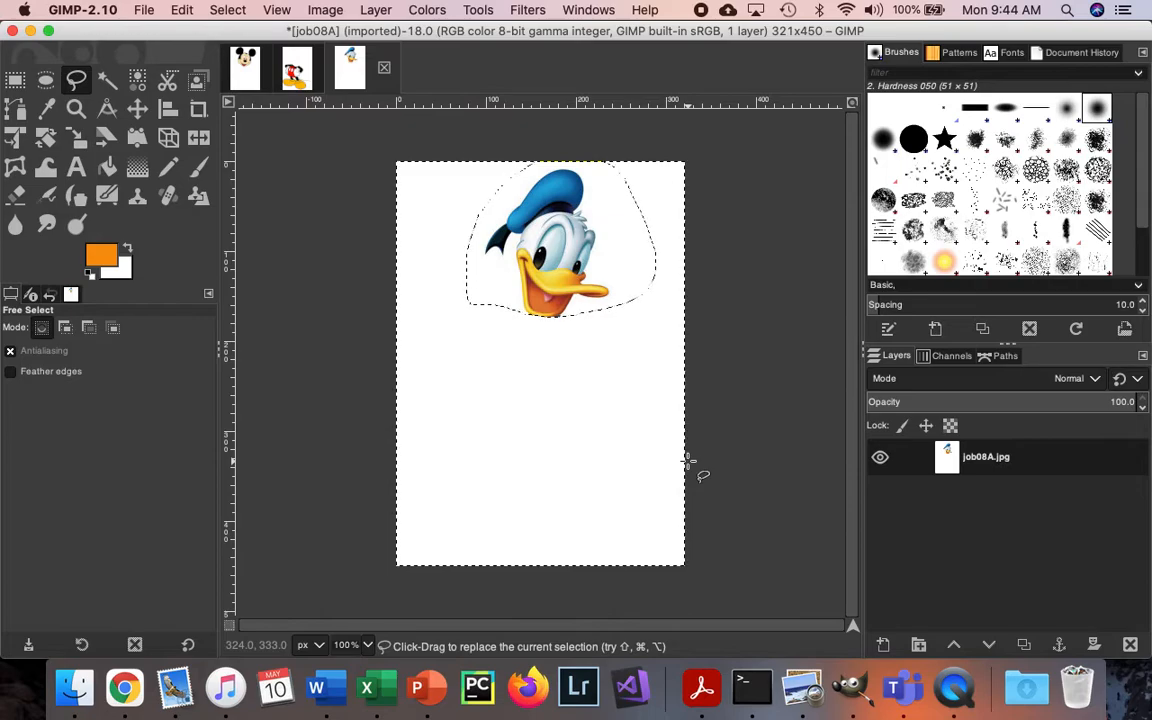
Rename the job08A.jpg layer as Donald's Head.
double_click(980, 462)
type("Donald's Head")
key("Return")
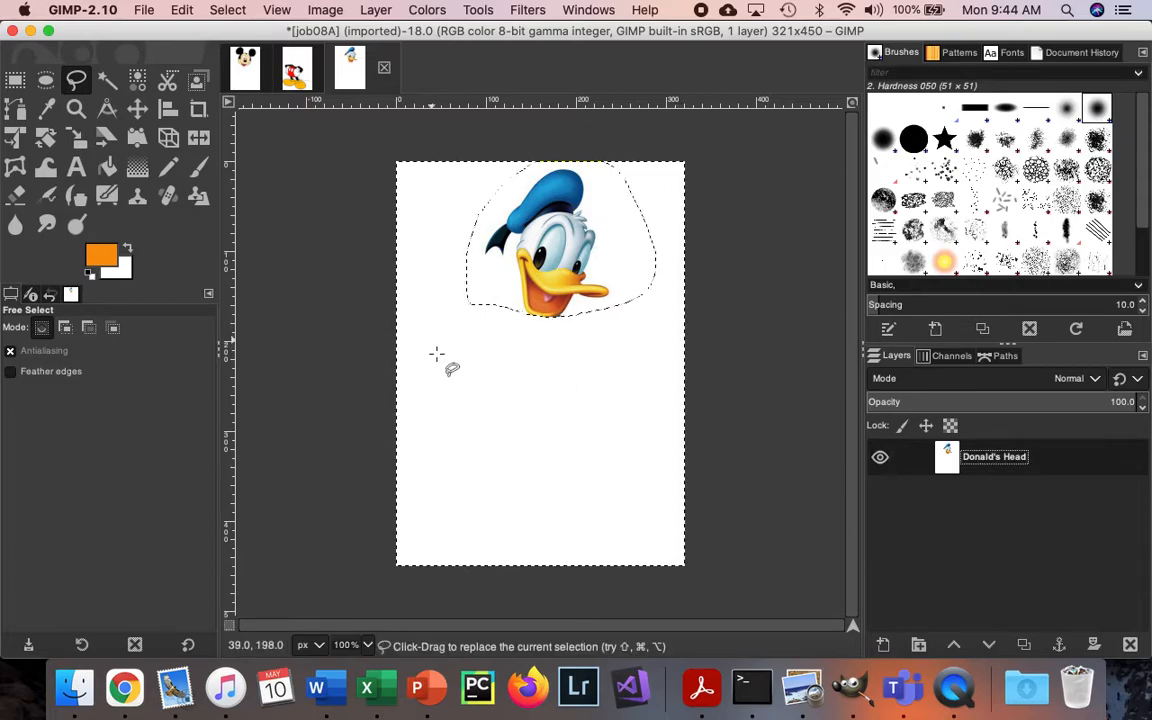
Open a second, untouched copy of job08A.jpg as a separate image.
left_click(146, 10)
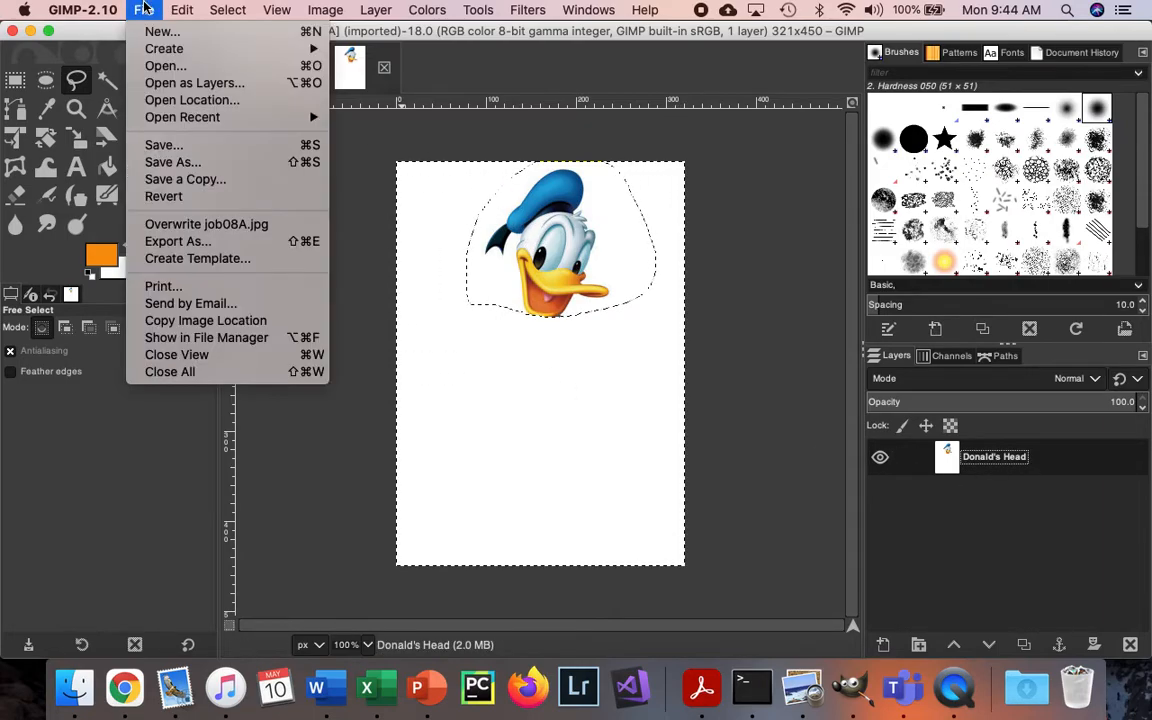
left_click(172, 67)
double_click(249, 355)
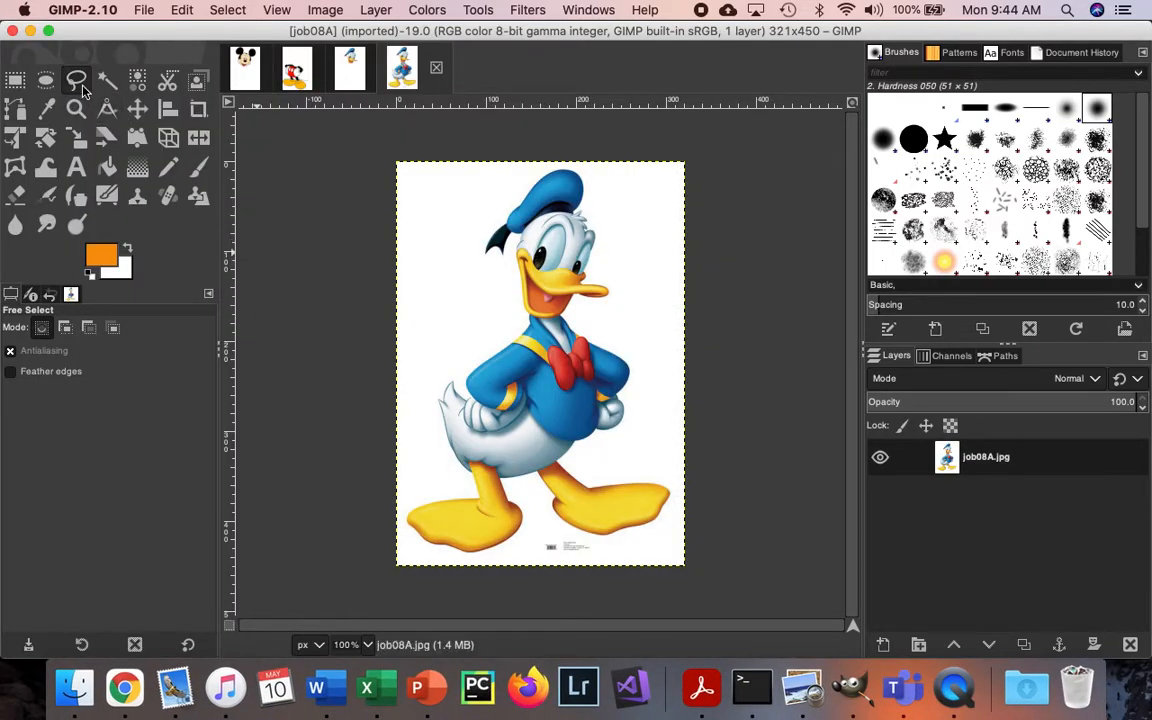
Outline Donald's head with Free Select in the second copy and delete it.
left_click(446, 298)
mouse_move(470, 298)
left_mouse_down()
mouse_move(541, 318)
mouse_move(608, 302)
mouse_move(639, 247)
mouse_move(635, 205)
mouse_move(561, 166)
mouse_move(519, 180)
mouse_move(471, 237)
mouse_move(447, 299)
left_mouse_up()
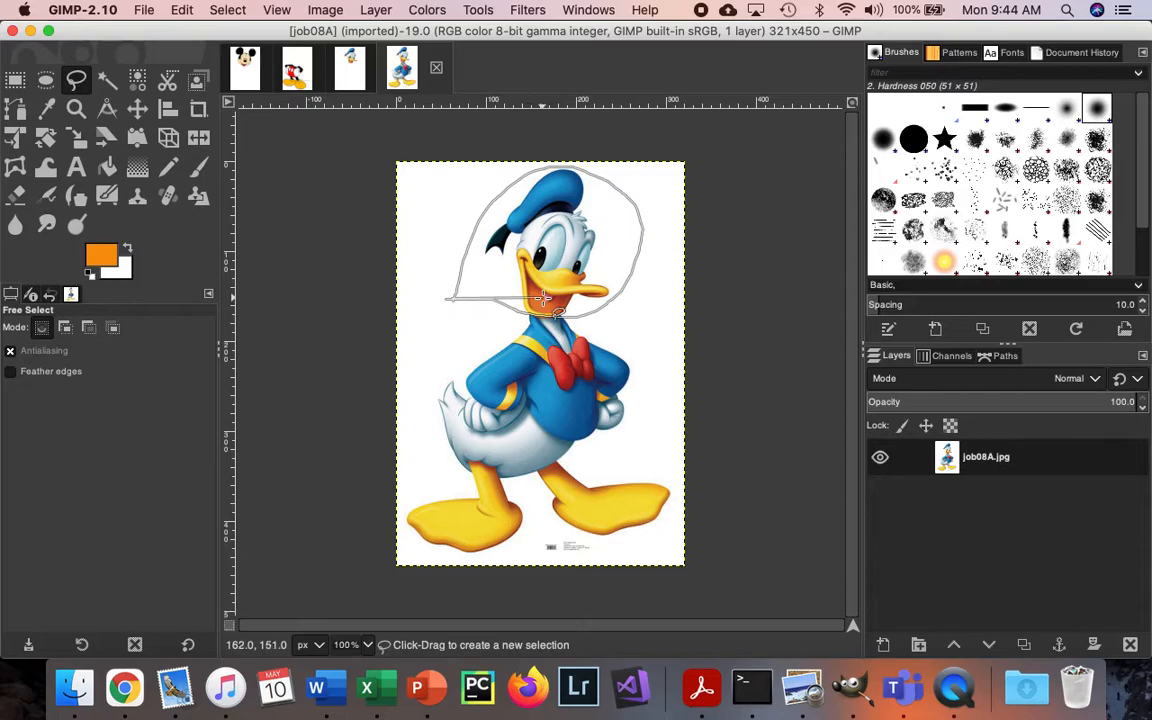
key("Return")
key("Delete")
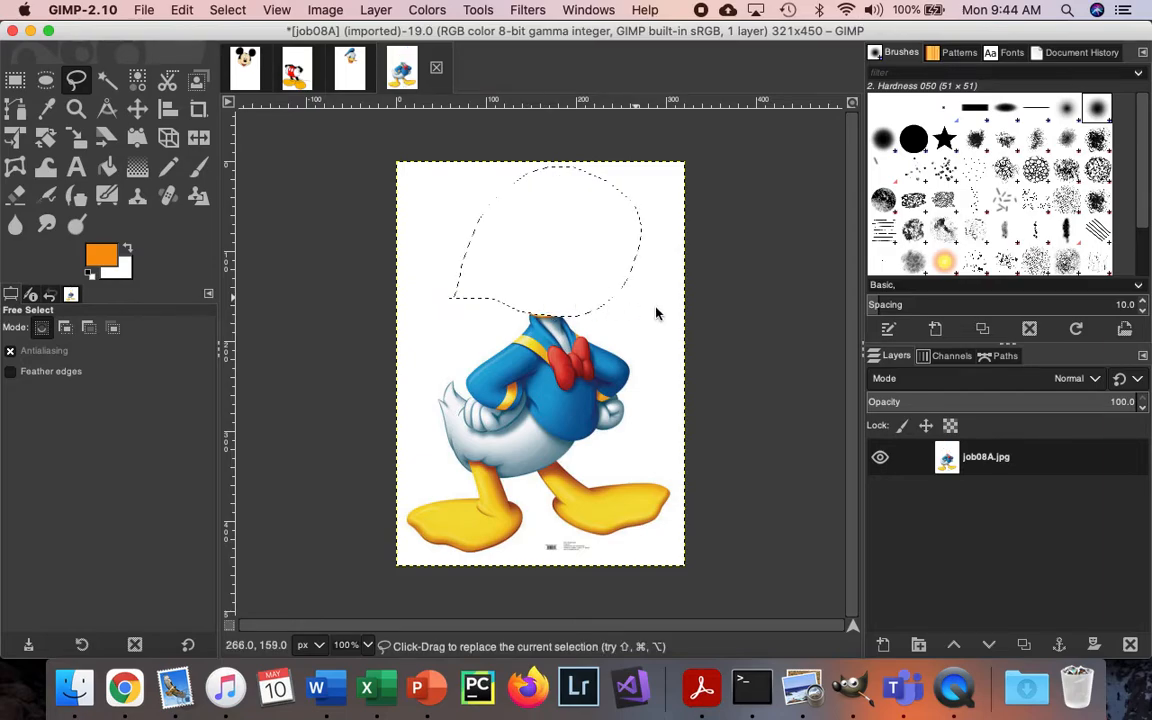
Rename the headless duck's layer as Donald's Body.
double_click(974, 462)
type("Don")
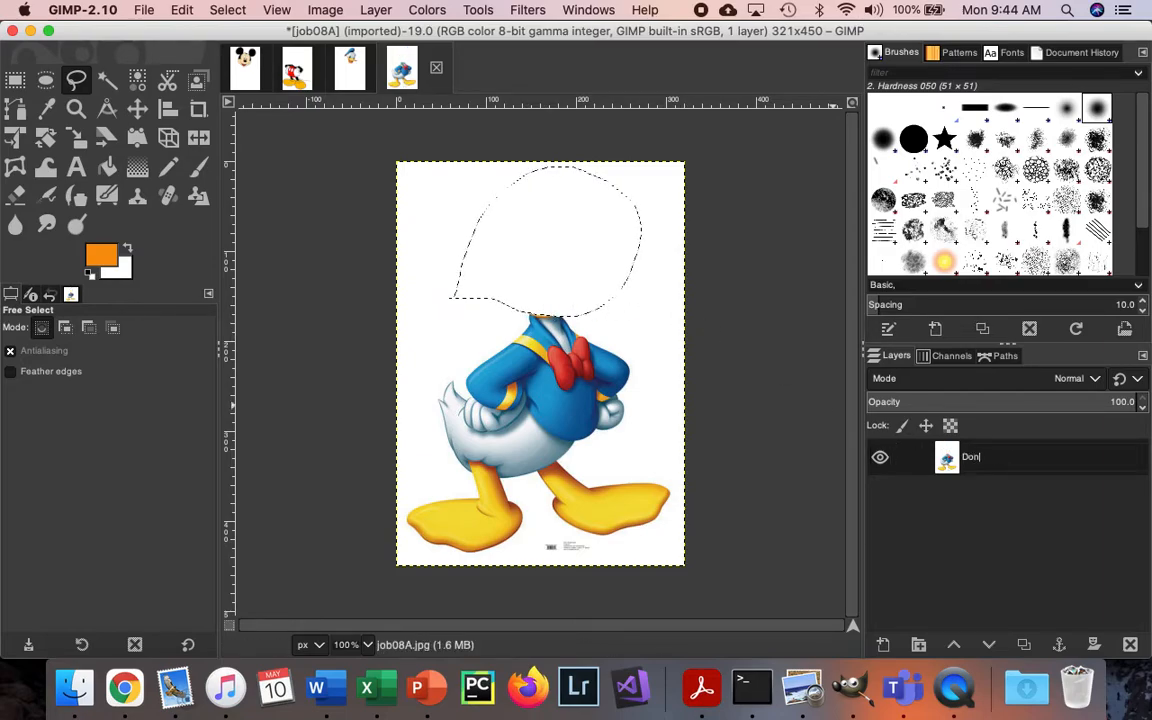
type("ald's Body")
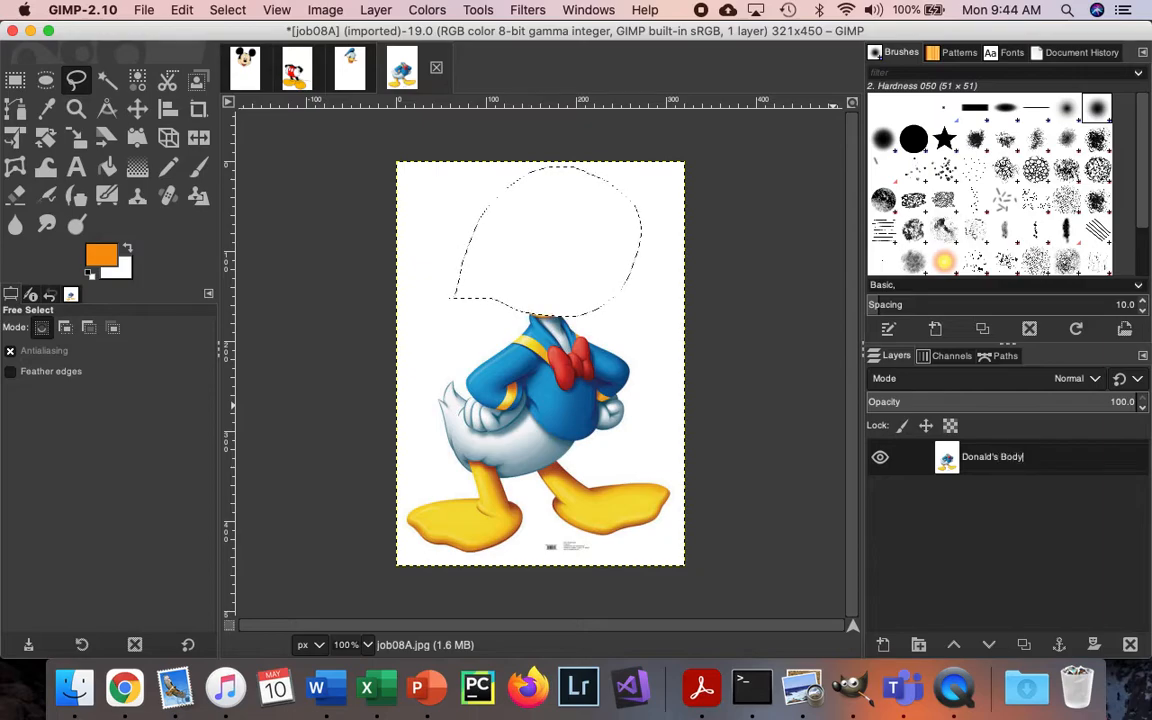
key("Return")
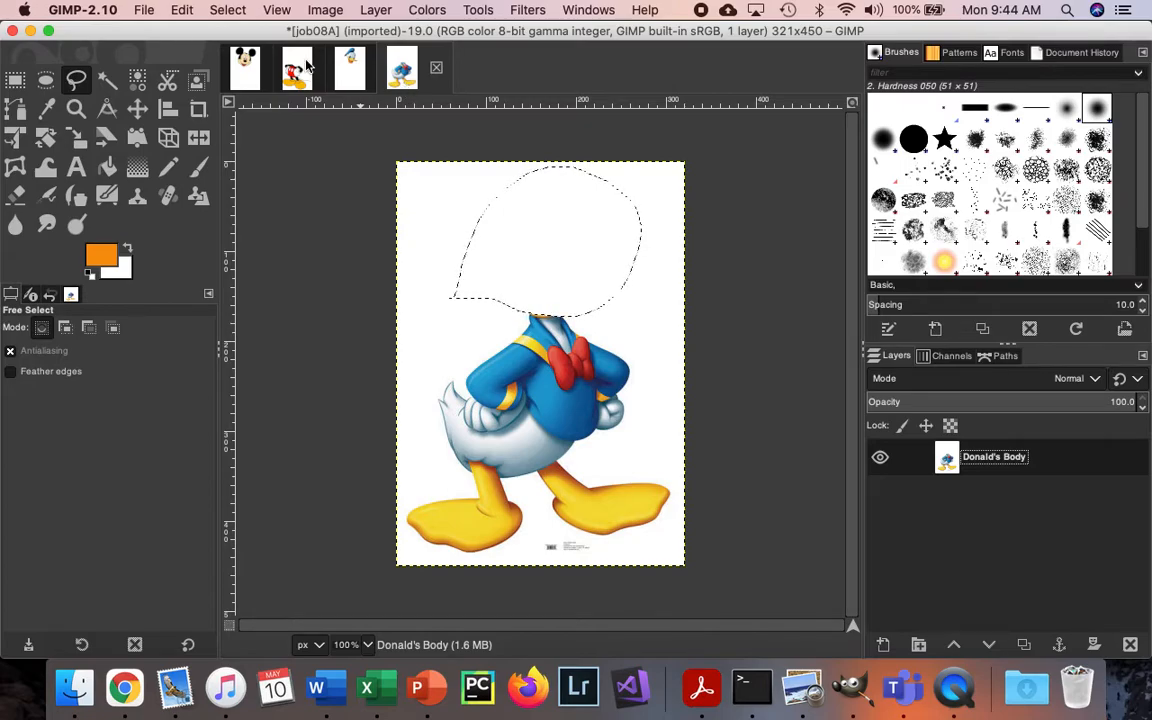
Try adding the Mickey's Head image as a new layer over Donald's Body and undo the addition.
left_click_drag(245, 66, 480, 252)
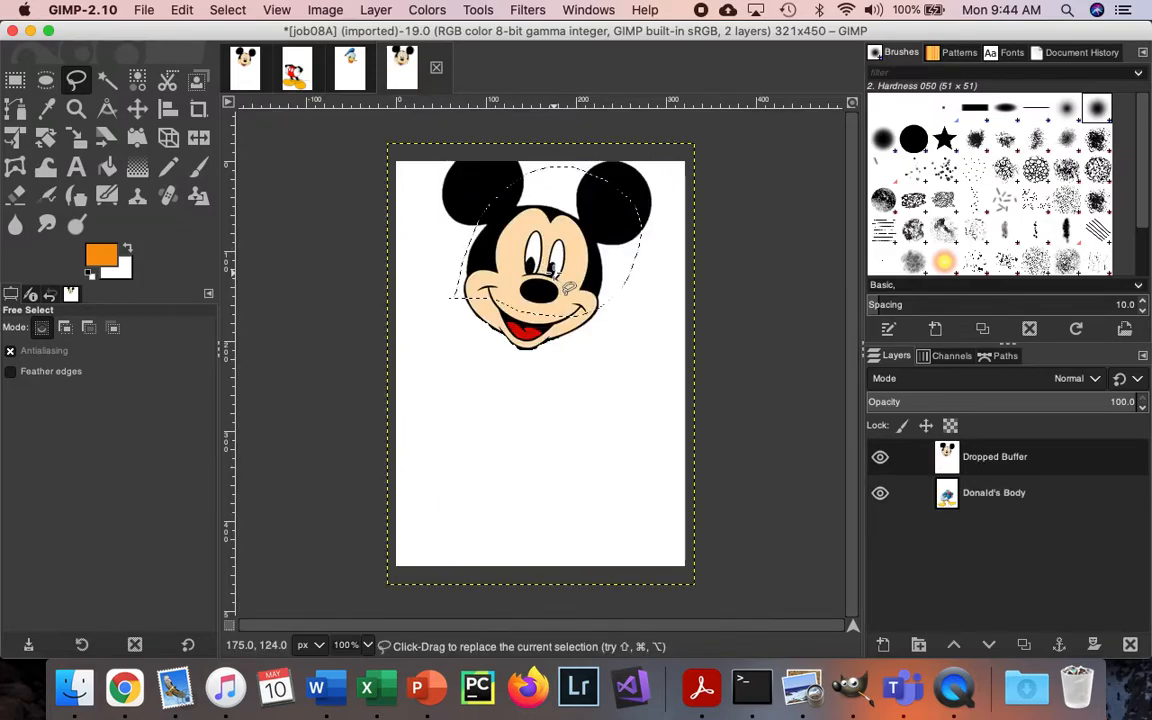
key("super+z")
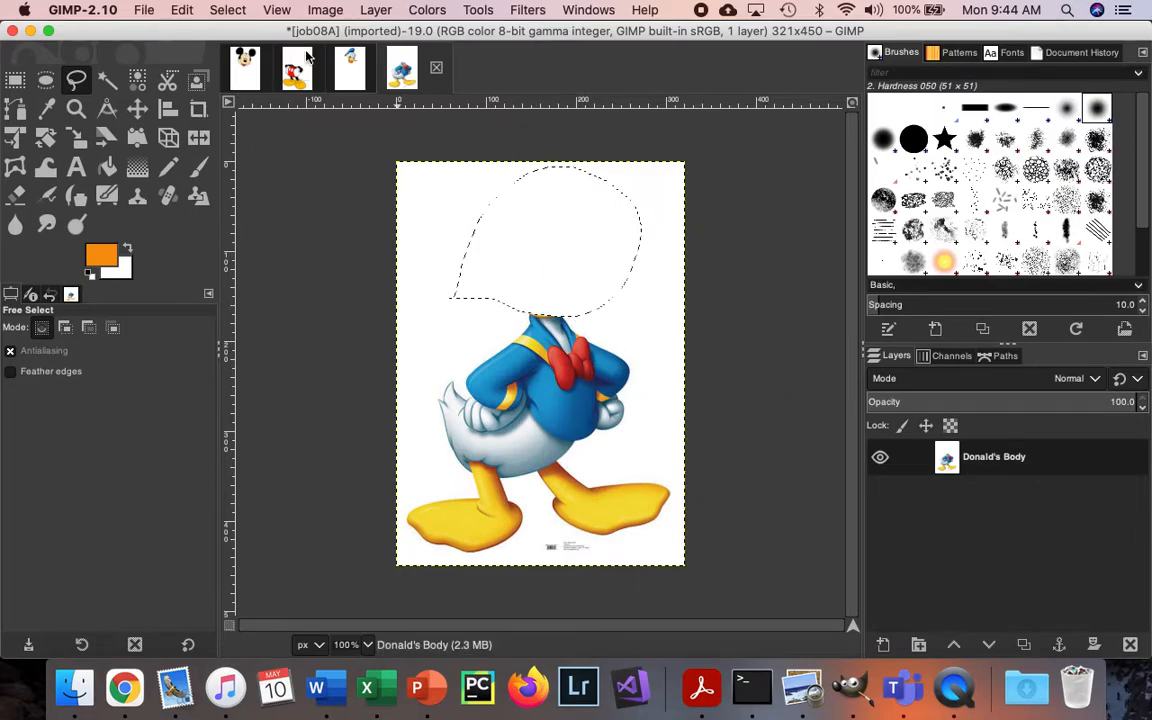
Clear the head-shaped selection on the Donald's Body image.
left_click(227, 10)
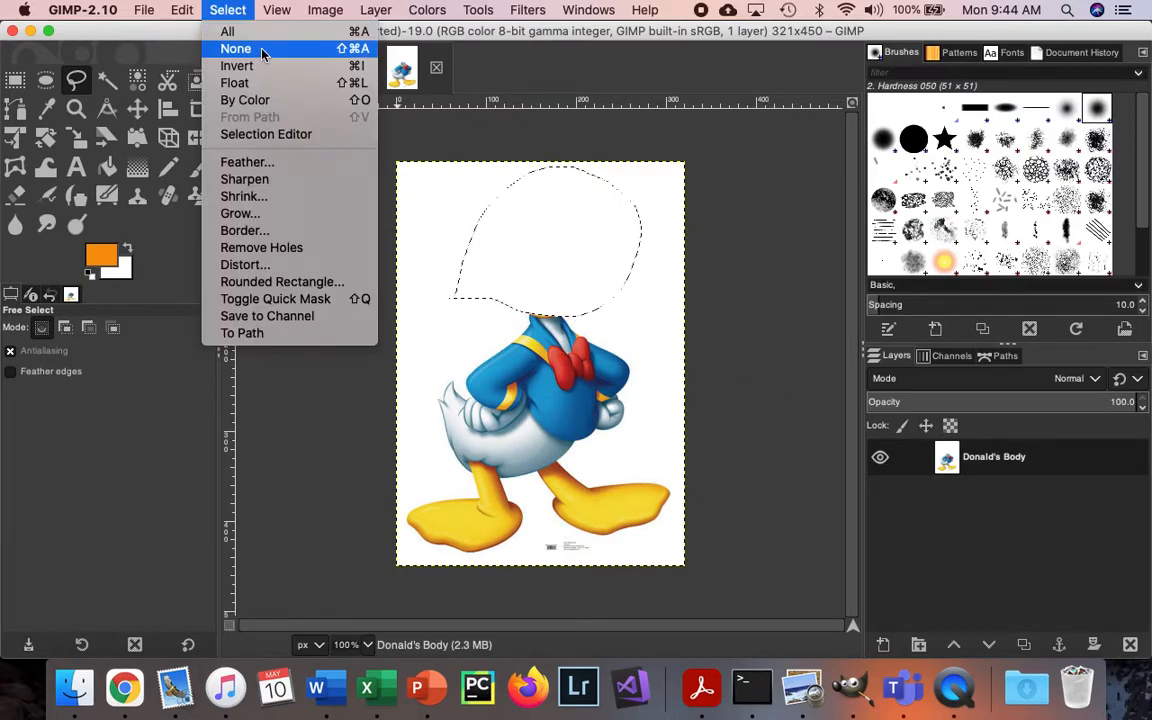
left_click(261, 48)
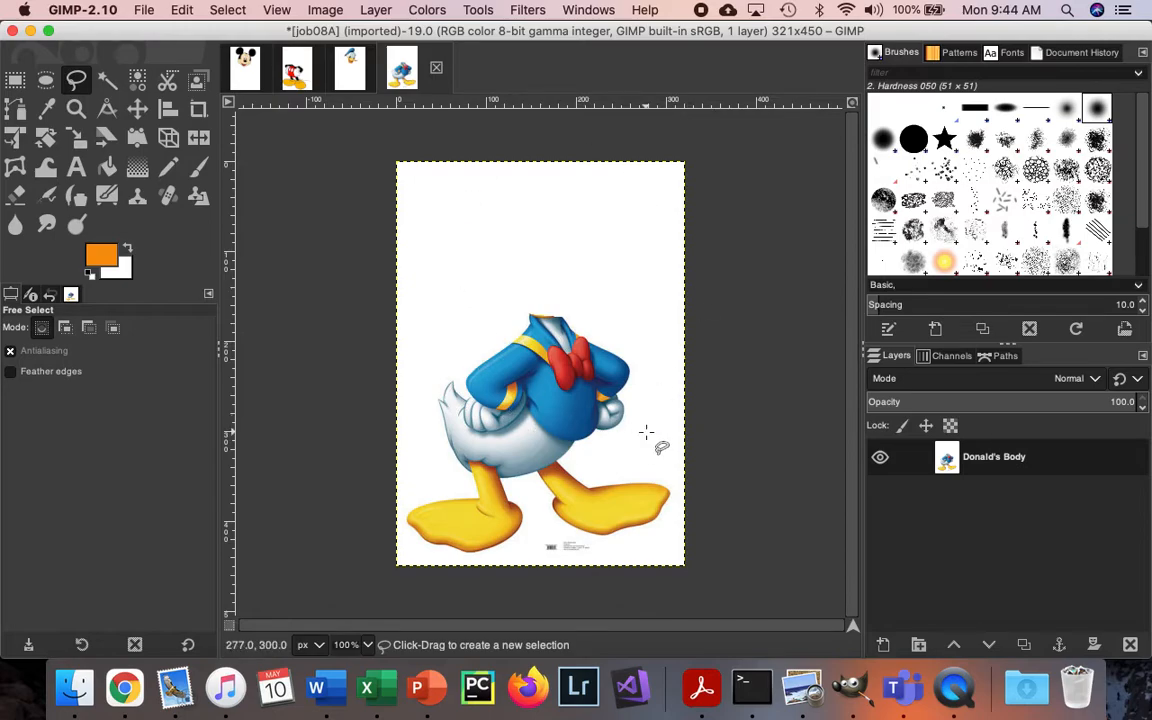
Try overlaying the Mickey's Head image, with its white background, as a new layer over Donald's Body and shifting it slightly.
left_click_drag(245, 67, 481, 230)
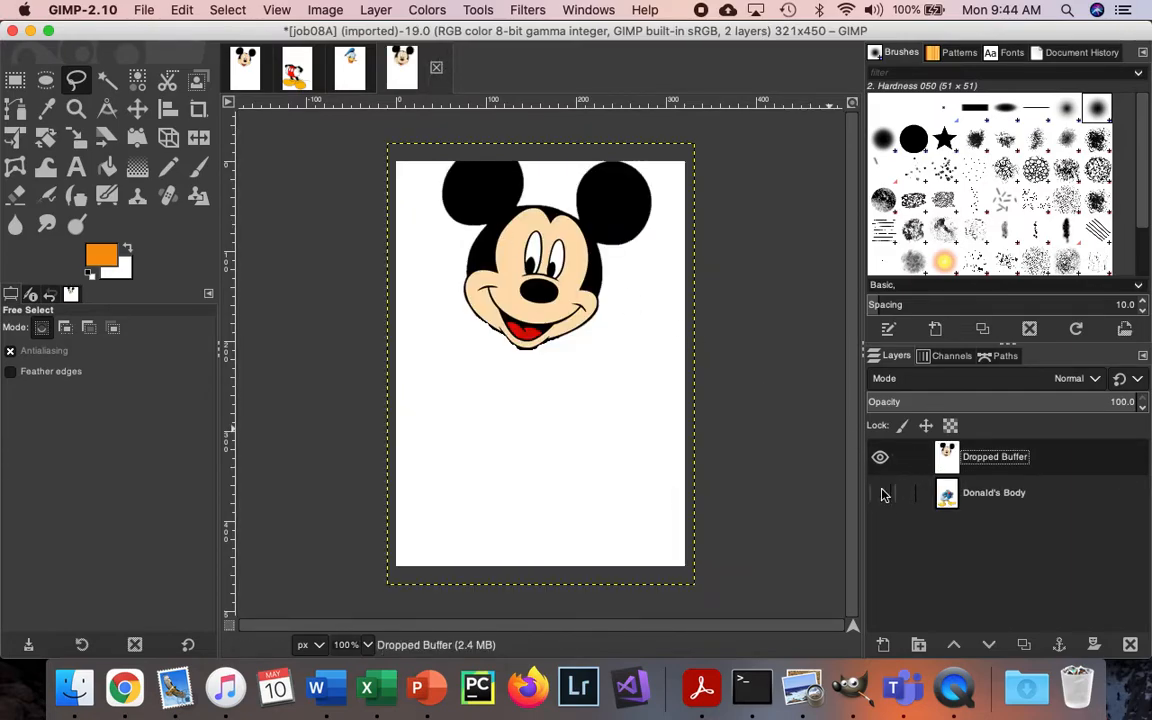
left_click(1000, 493)
left_click(999, 496)
left_click(997, 472)
left_click(139, 110)
left_click(515, 390)
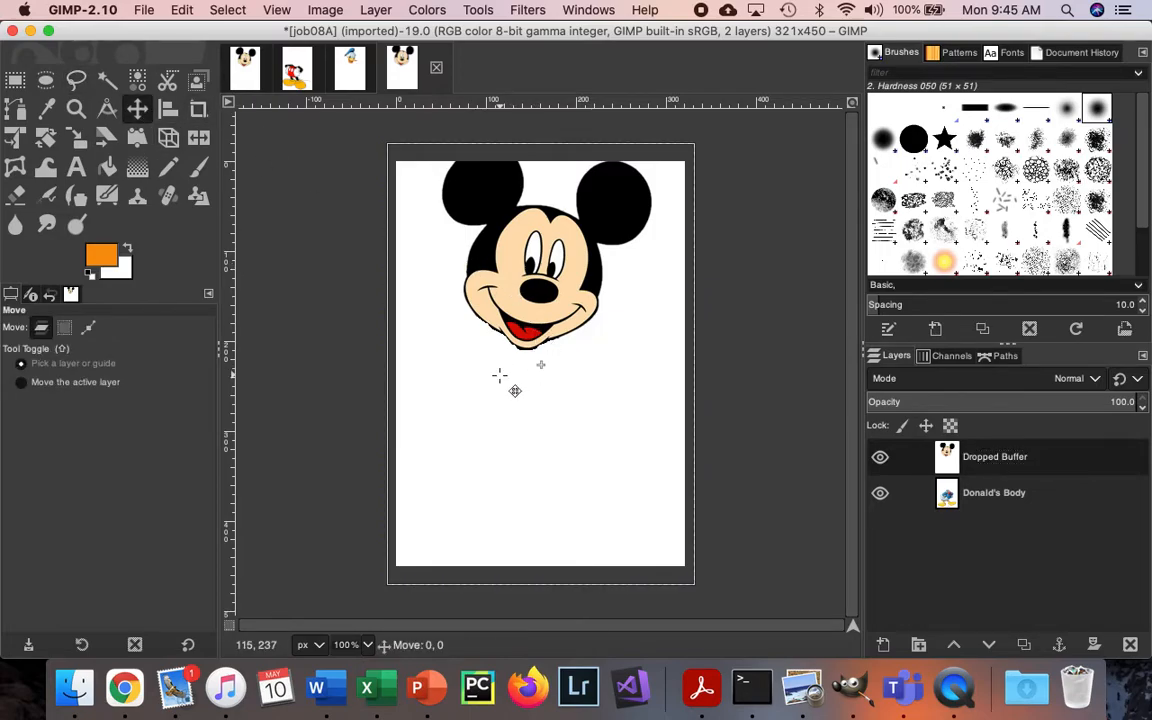
mouse_move(517, 388)
left_mouse_down()
mouse_move(648, 398)
mouse_move(578, 368)
mouse_move(514, 381)
left_mouse_up()
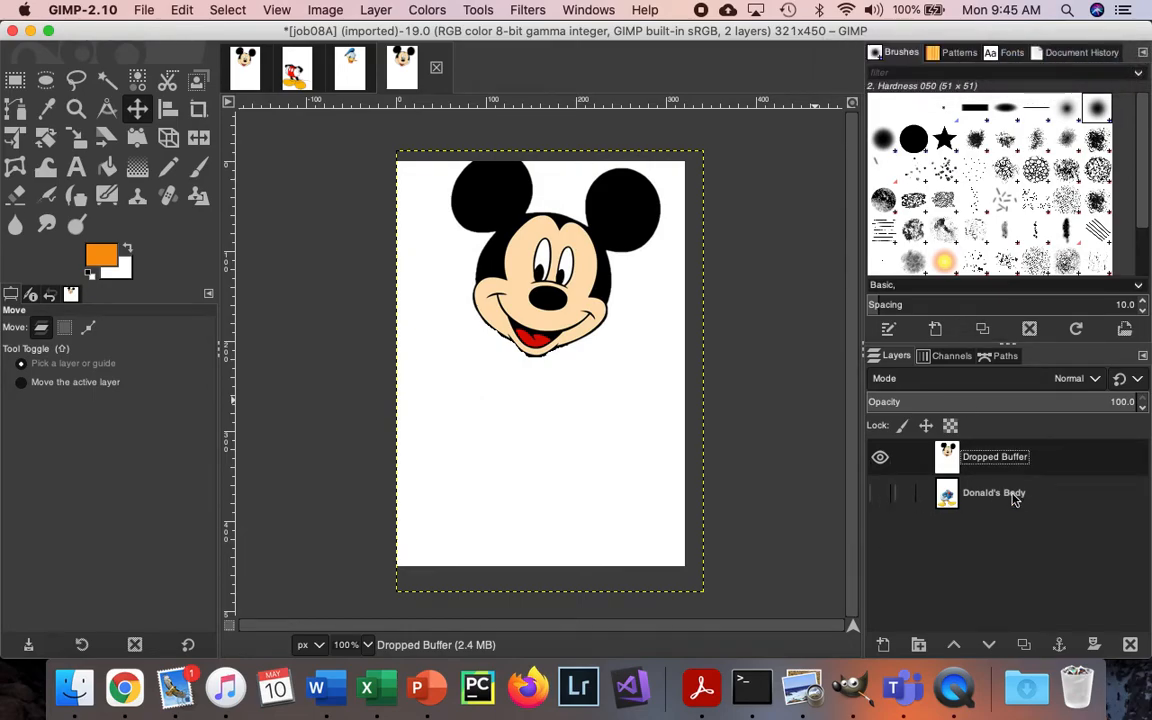
right_click(1060, 458)
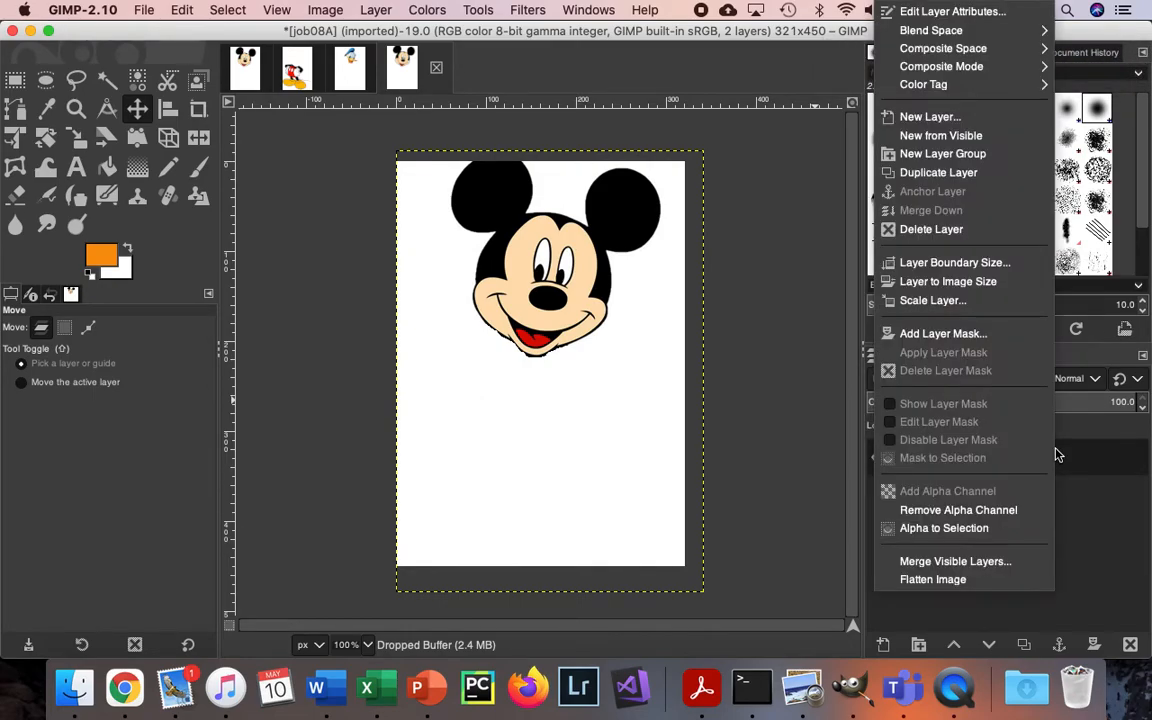
left_click(1100, 541)
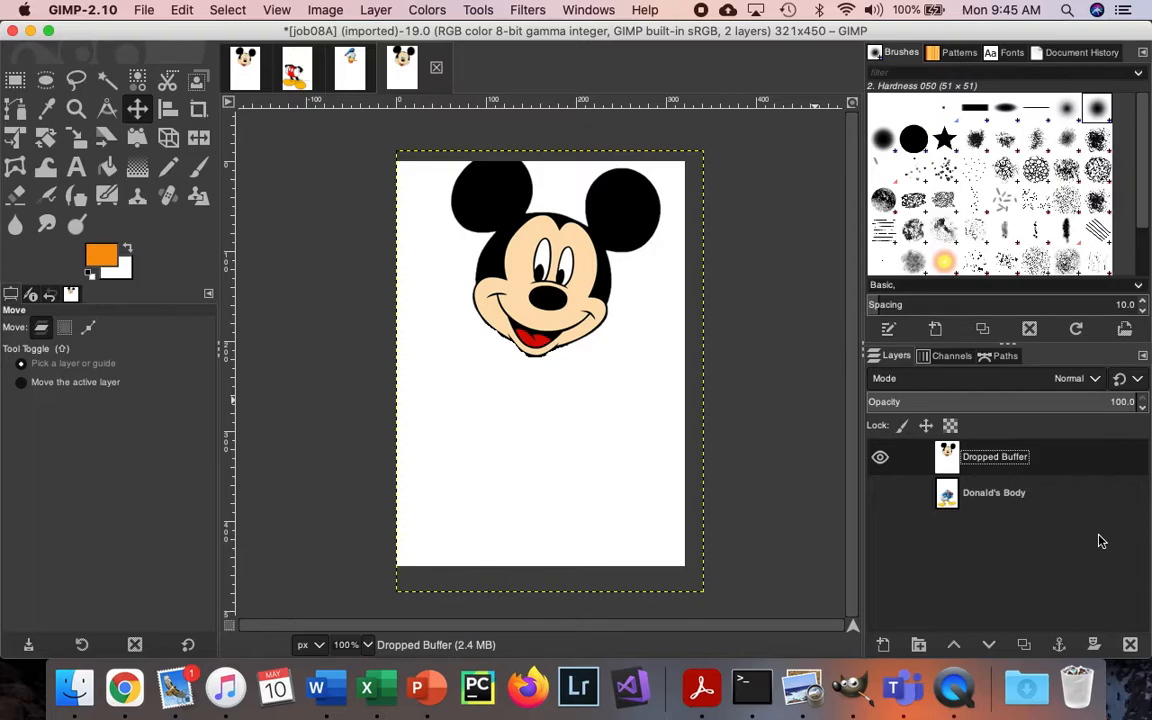
Undo the move and the addition of the Mickey head layer in the Donald's Body image.
key("super+z")
key("super+z")
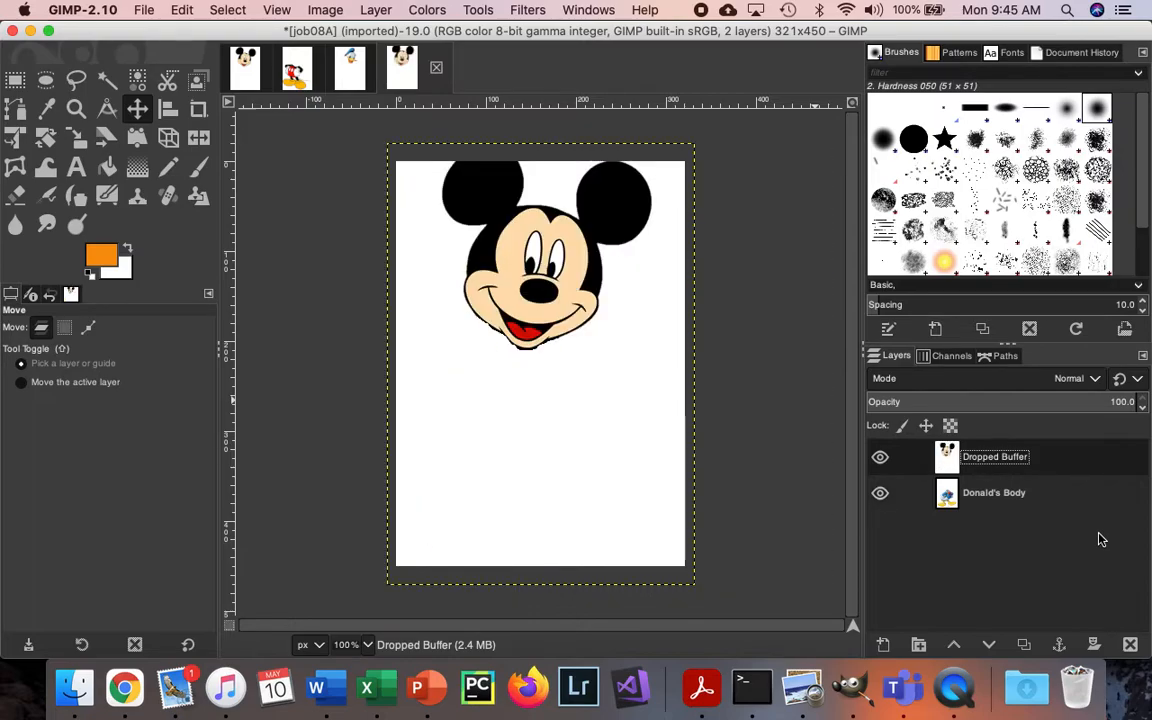
key("super+z")
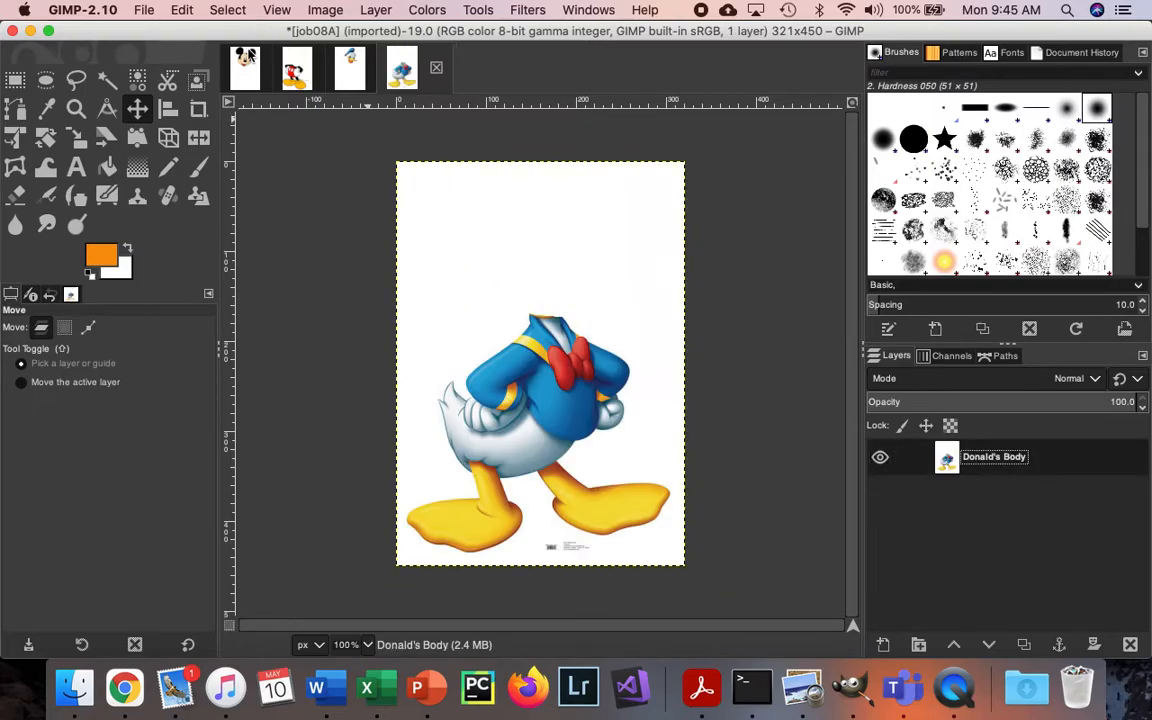
Add an alpha channel to the Mickey's Head layer, then select its white background with Fuzzy Select and delete it.
left_click(246, 58)
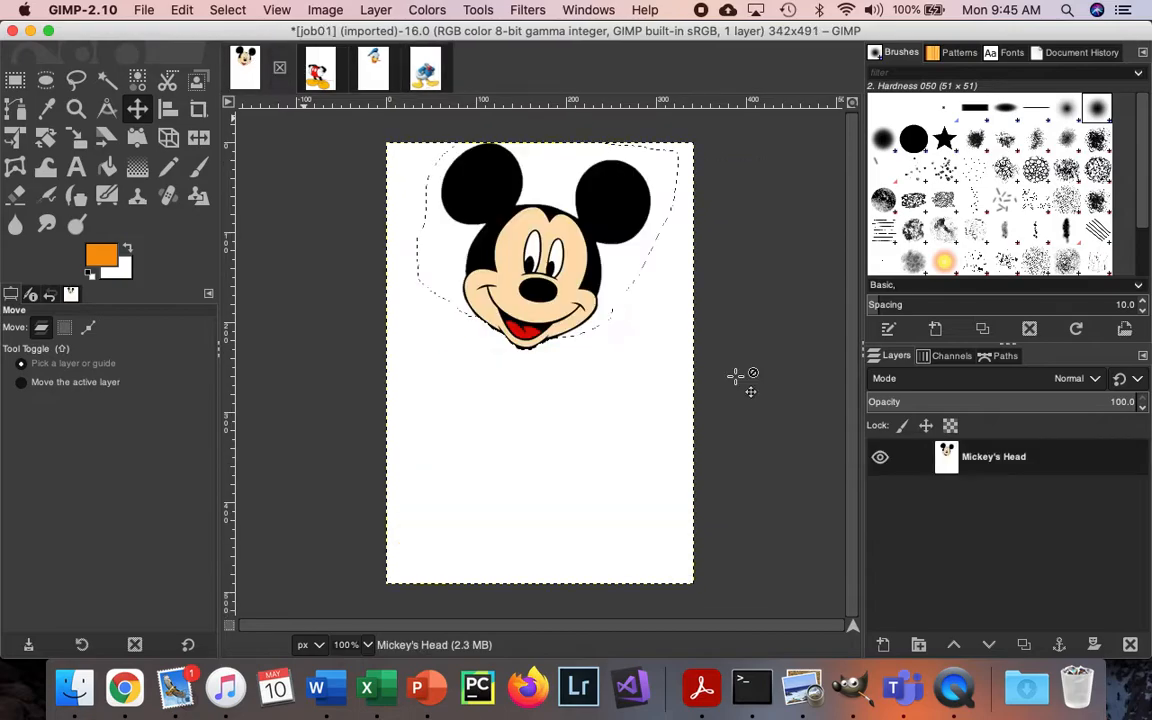
right_click(1078, 462)
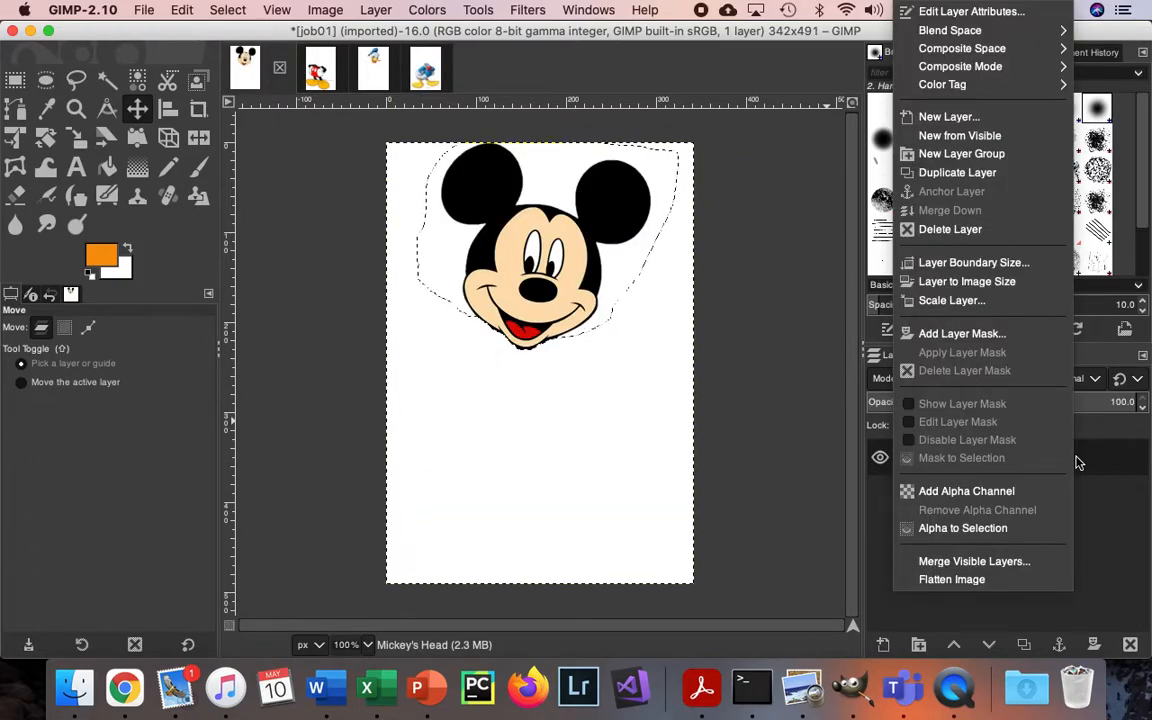
left_click(1030, 491)
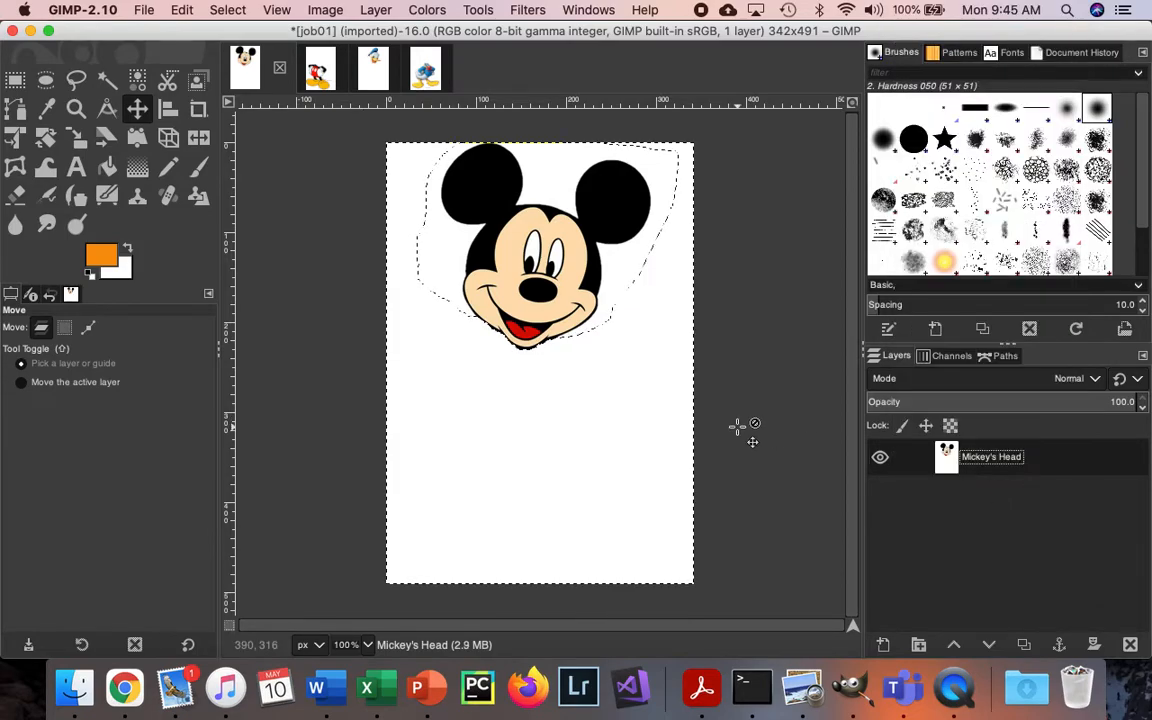
left_click(107, 80)
left_click(504, 440)
key("Delete")
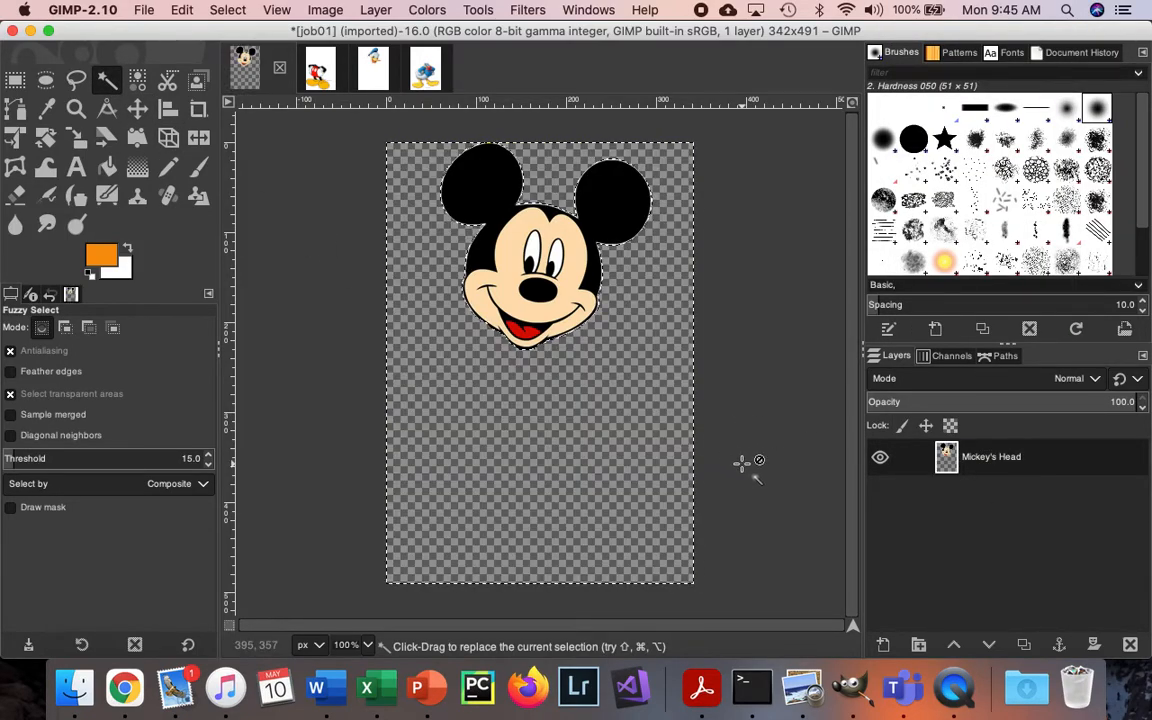
Give the Donald's Head layer an alpha channel and delete its white background using Fuzzy Select.
left_click(383, 82)
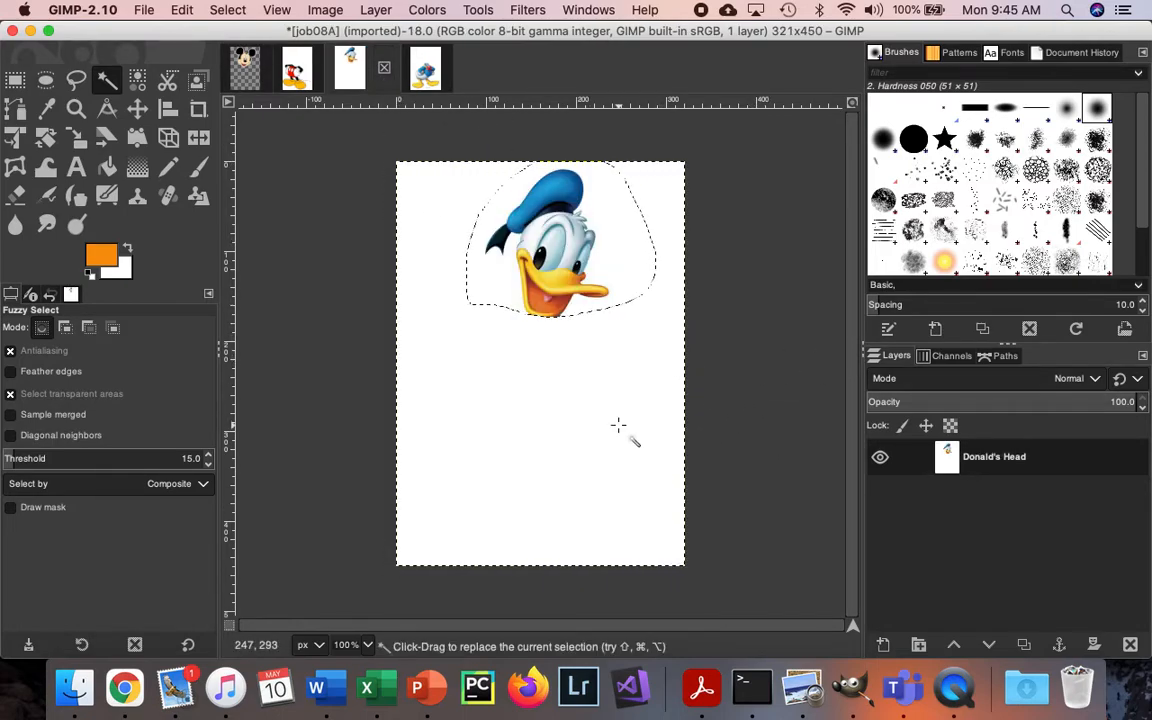
right_click(996, 444)
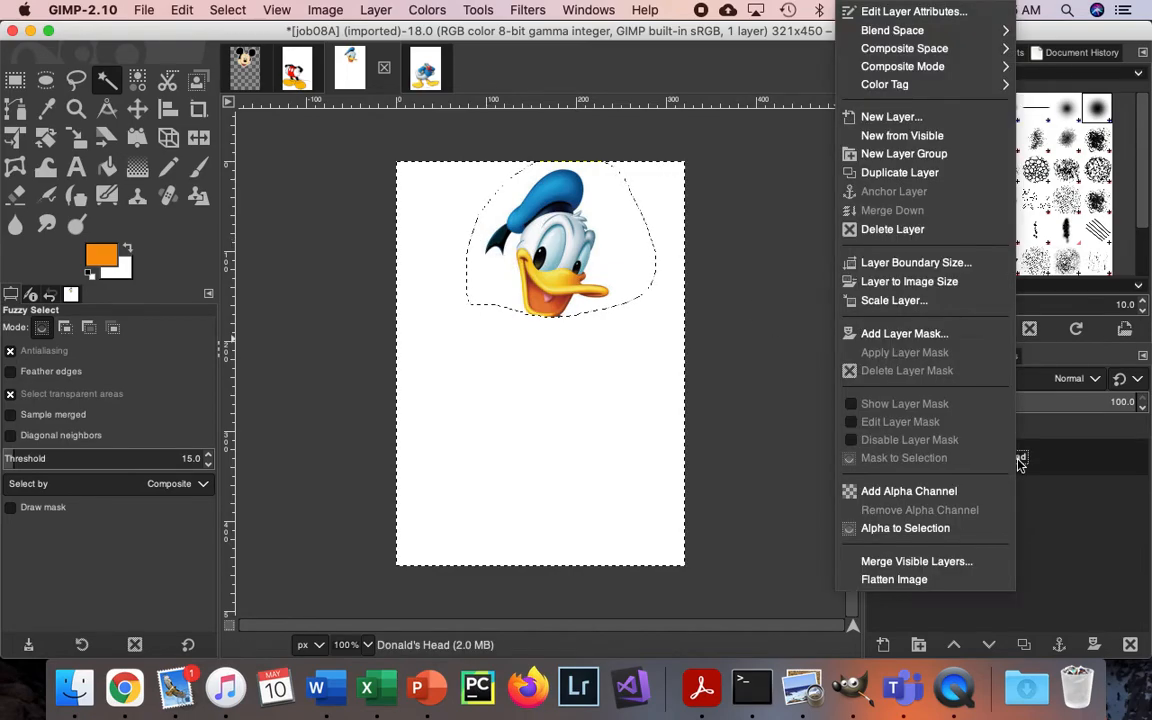
left_click(934, 494)
left_click(645, 405)
key("Delete")
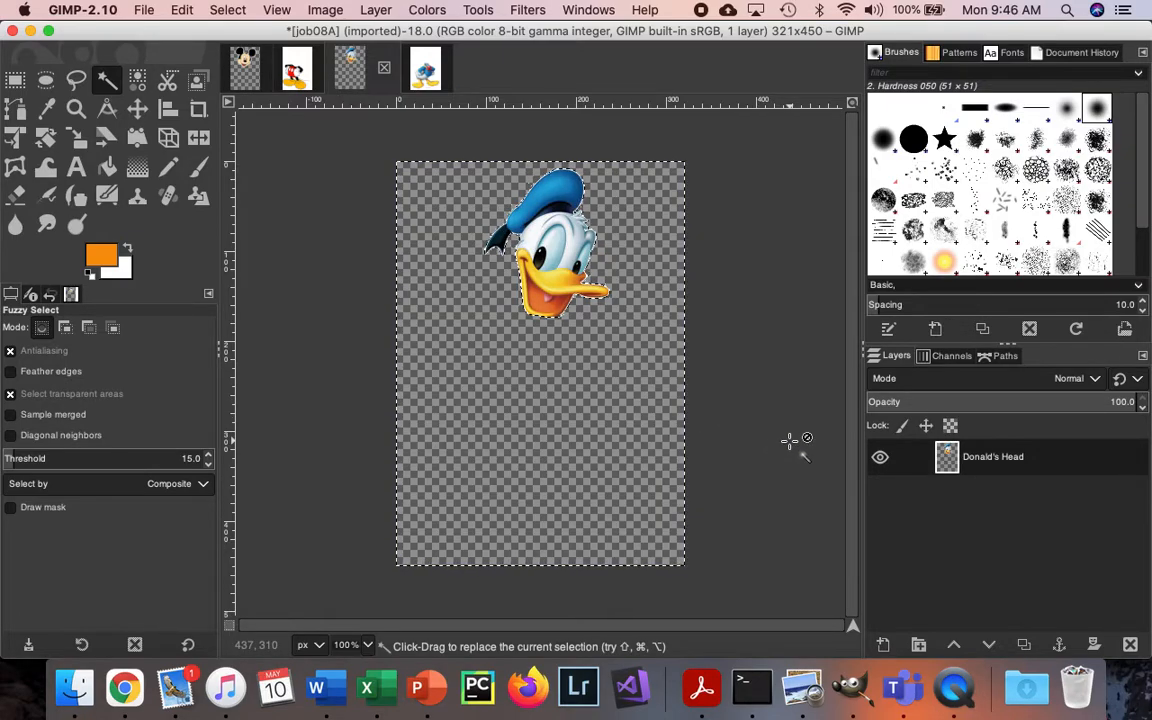
Add the transparent Mickey's Head image as a layer over Donald's Body and move the head onto the neck.
left_click(250, 76)
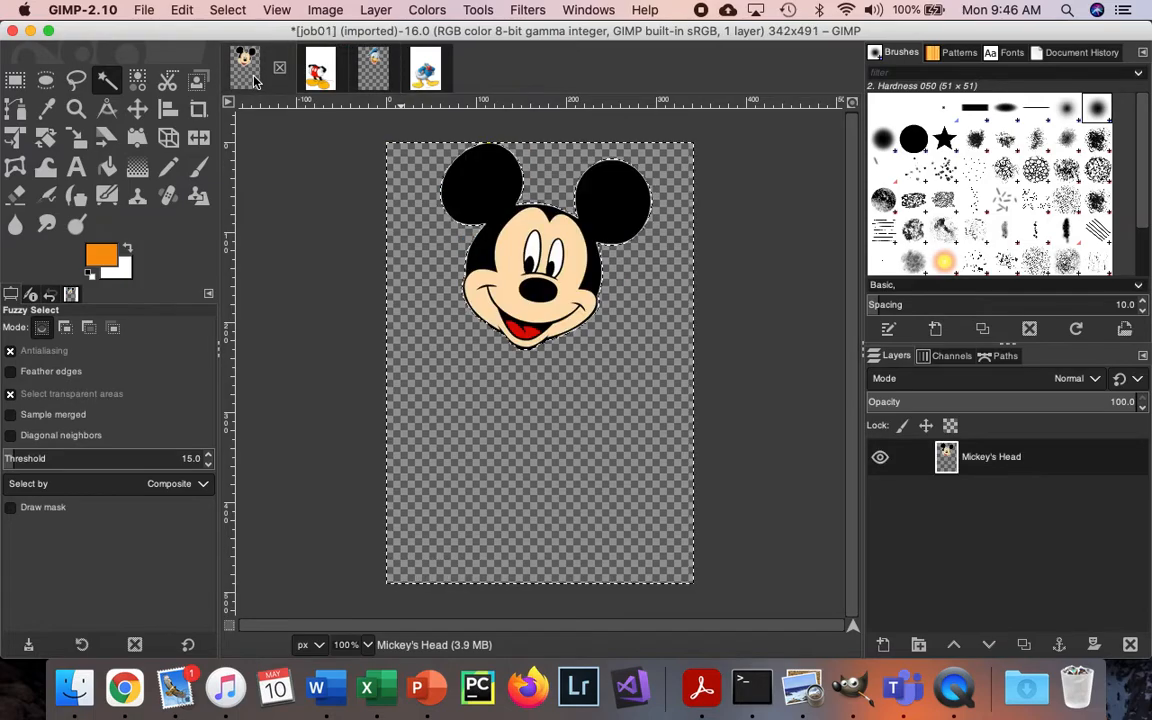
left_click_drag(255, 82, 615, 243)
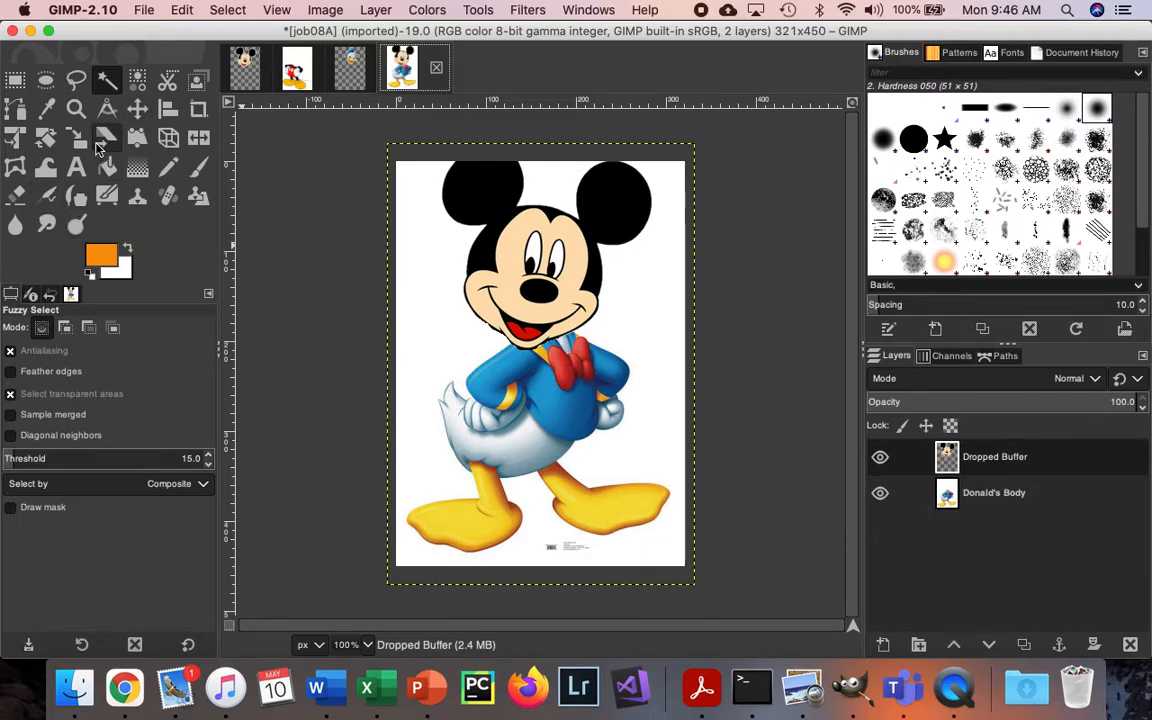
left_click(137, 108)
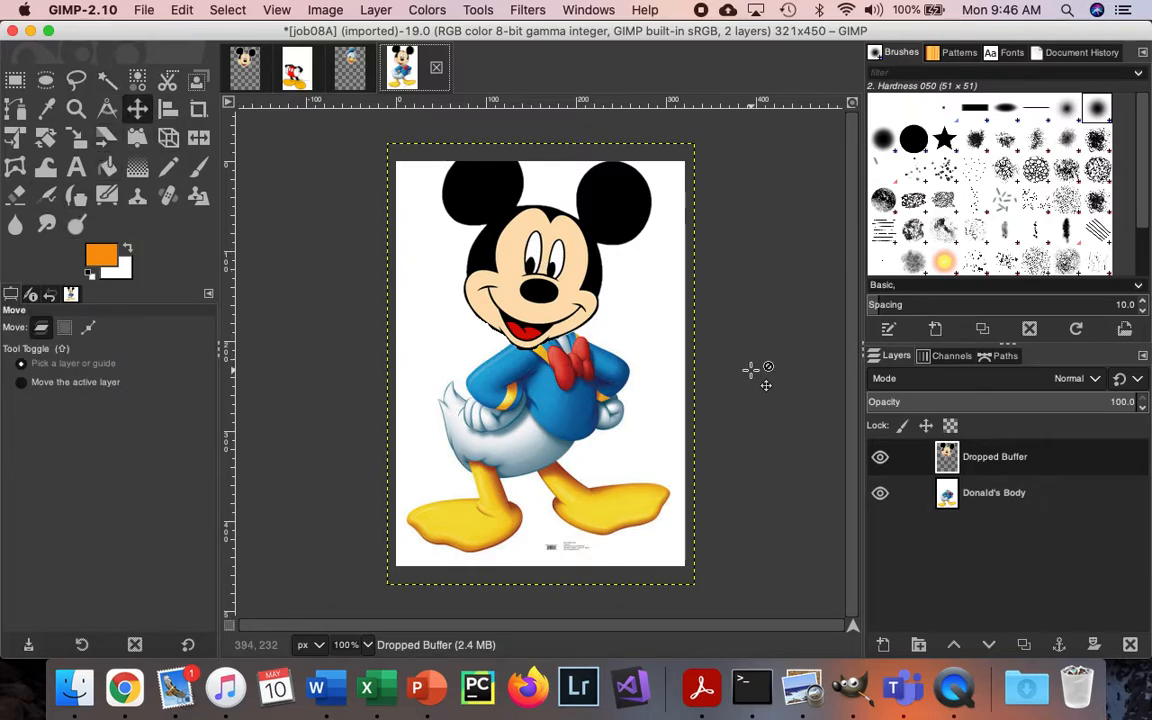
left_click_drag(551, 293, 581, 284)
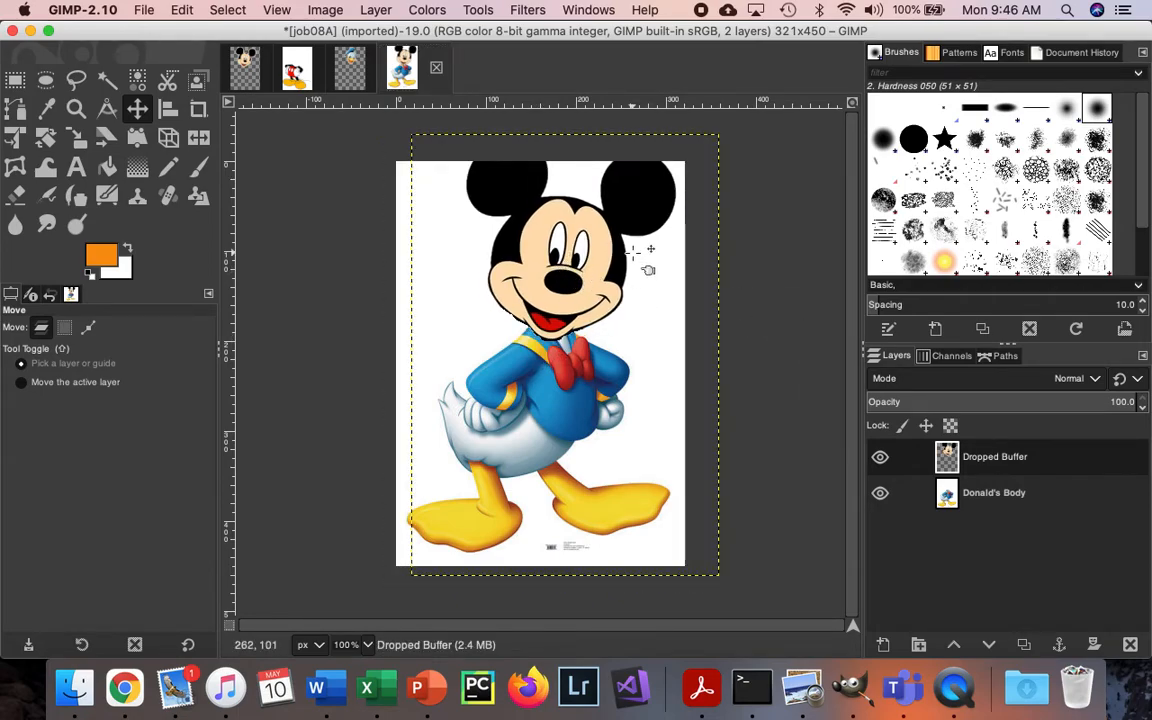
Add the transparent Donald's Head image as a layer over Mickey's Body and move the head down onto the neck.
left_click(349, 78)
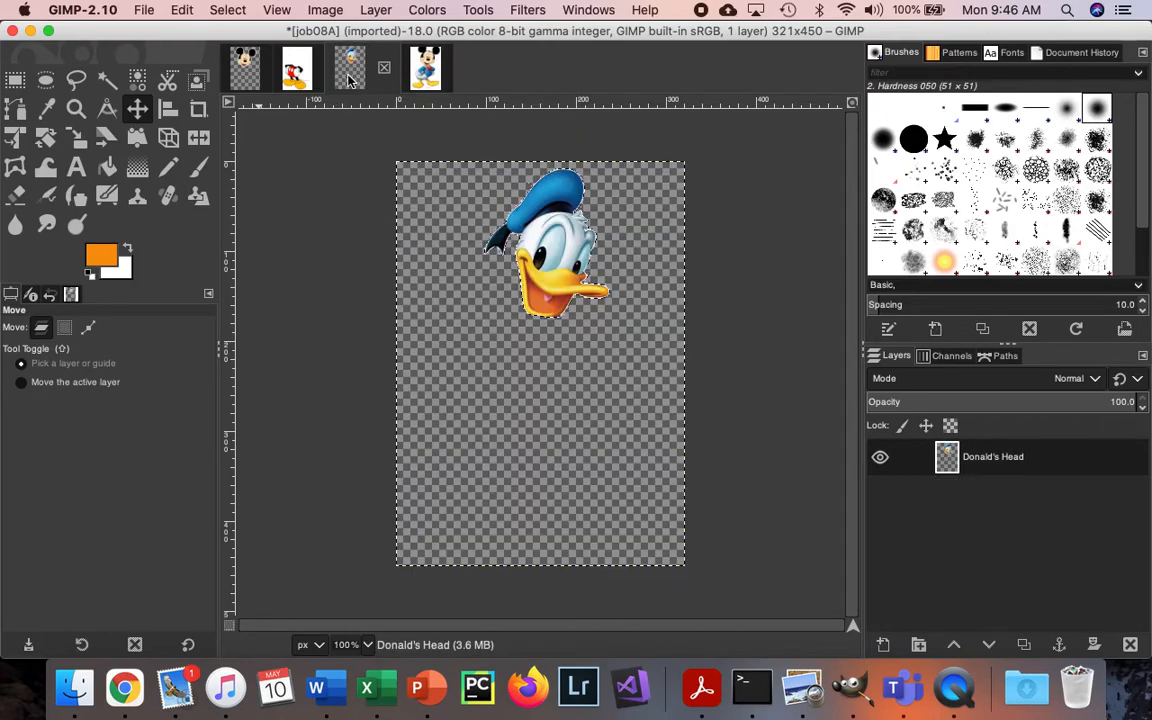
left_click_drag(358, 70, 480, 262)
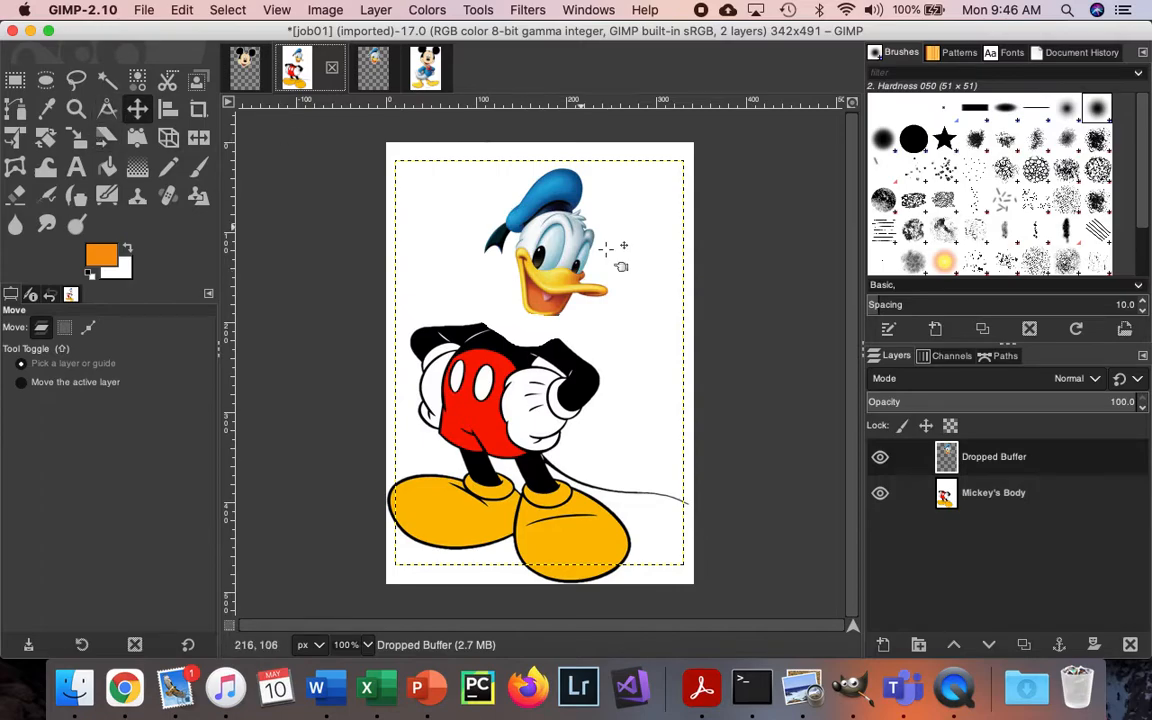
left_click_drag(553, 247, 525, 285)
Scale the Donald head layer up slightly over Mickey's Body, keeping its aspect ratio.
left_click(79, 139)
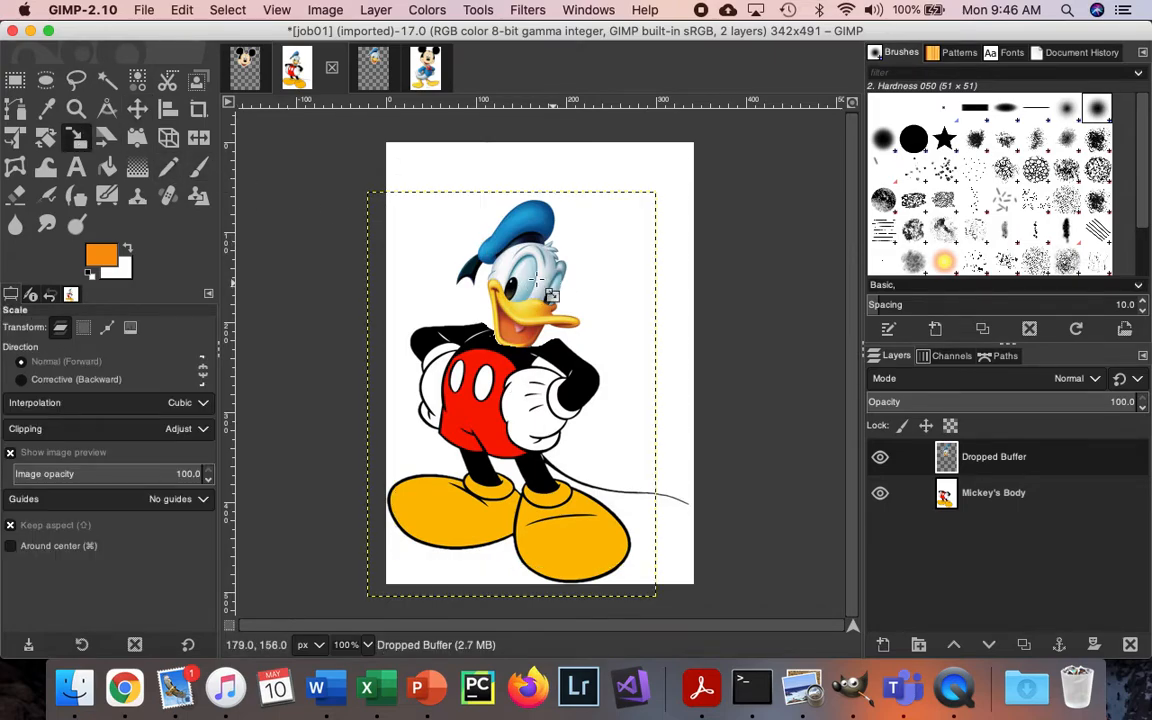
left_click(505, 265)
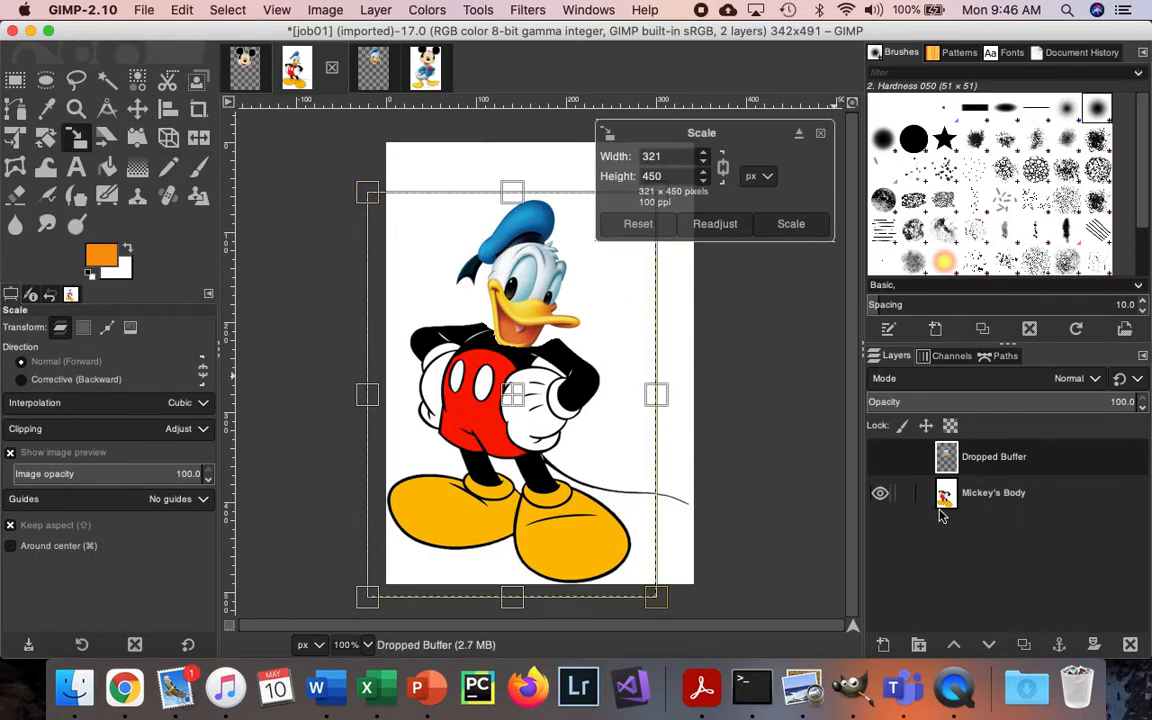
left_click(1000, 506)
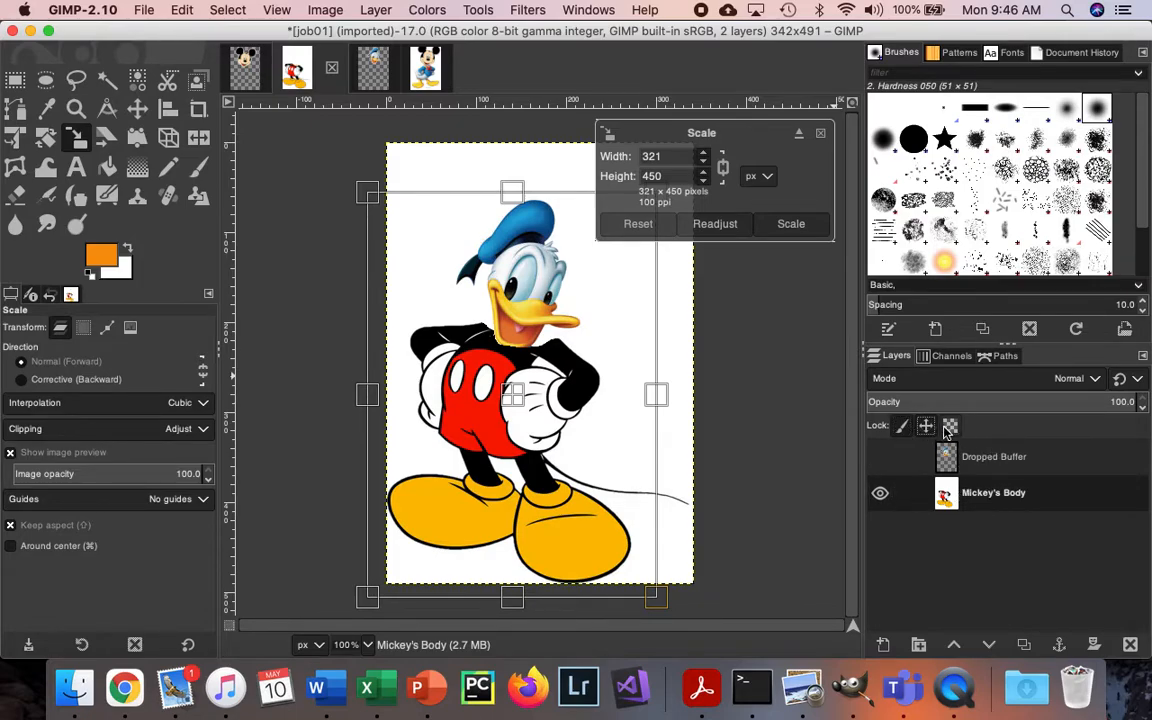
left_click(522, 288)
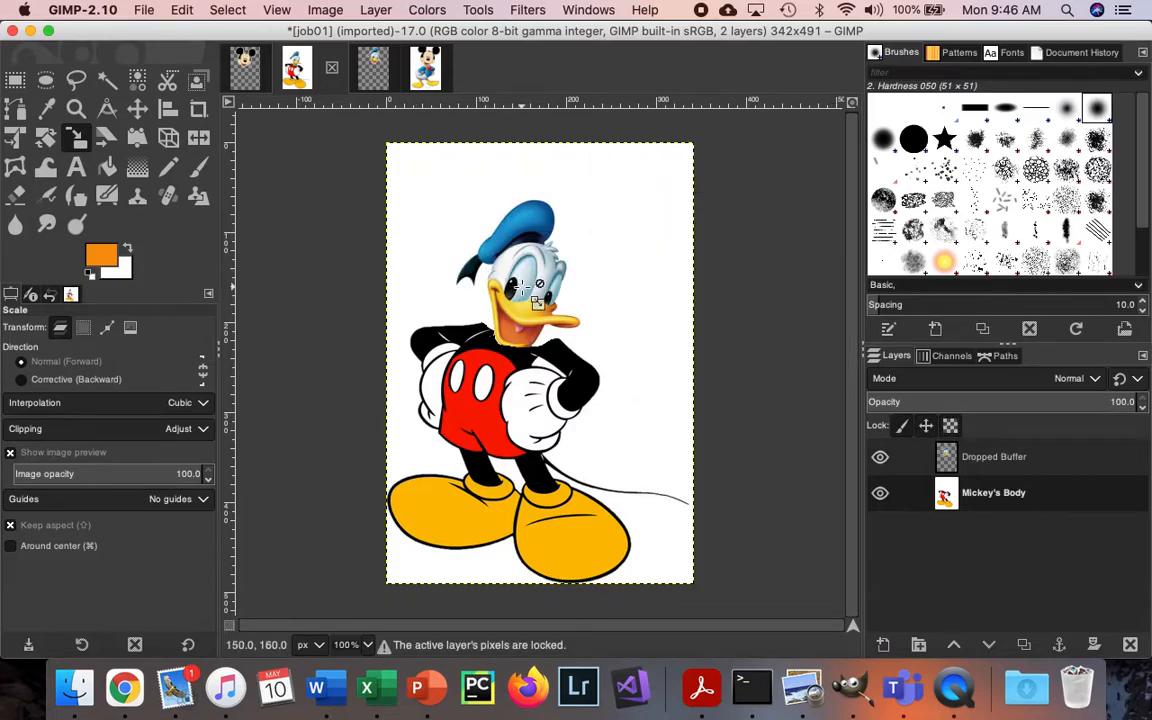
left_click(984, 462)
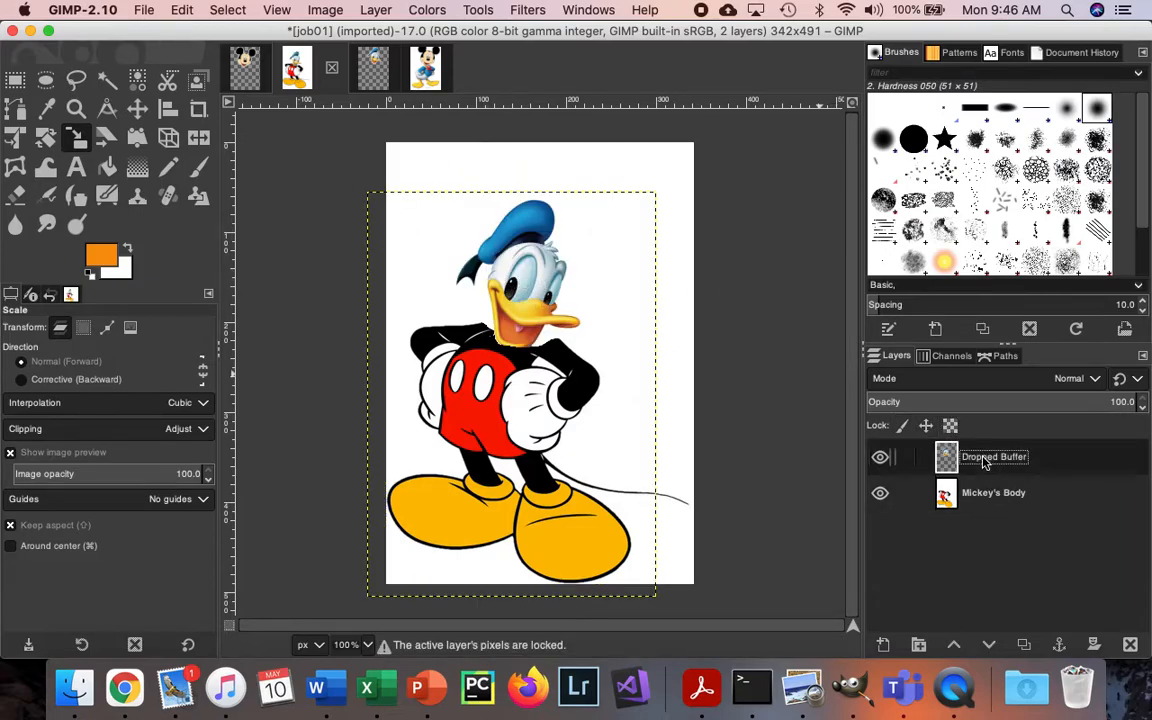
left_click(523, 306)
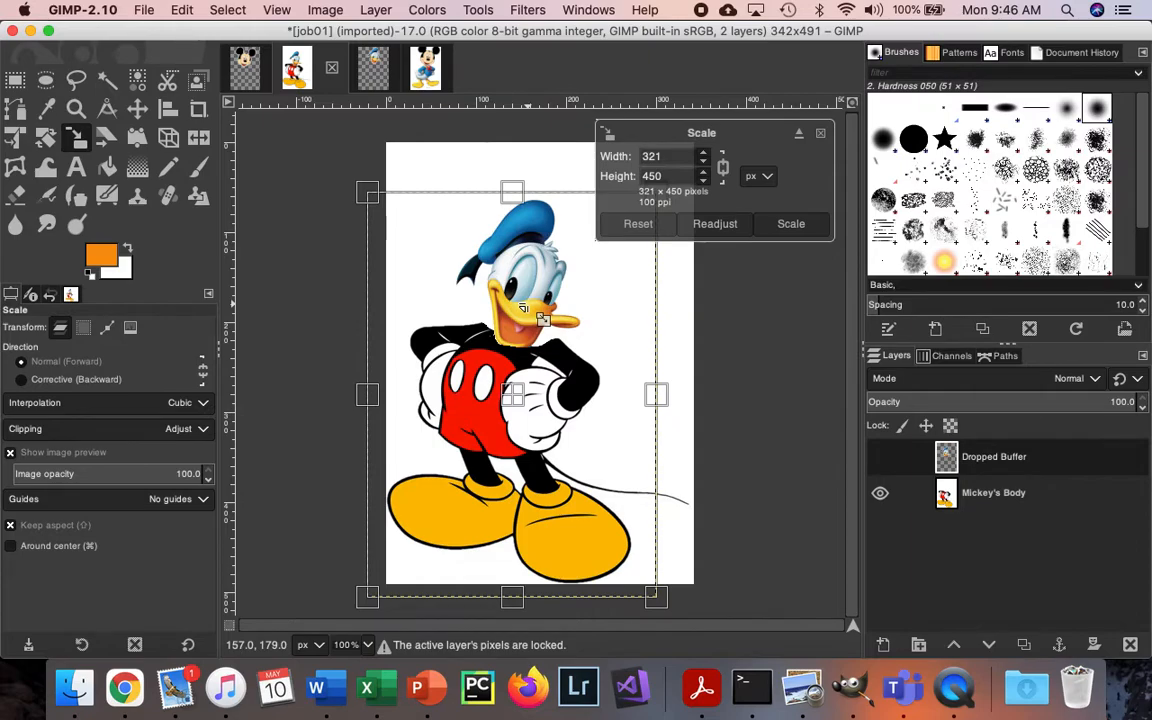
left_click_drag(366, 191, 346, 160)
Move the enlarged Donald head back onto Mickey's neck.
left_click(137, 108)
left_click_drag(519, 272, 548, 301)
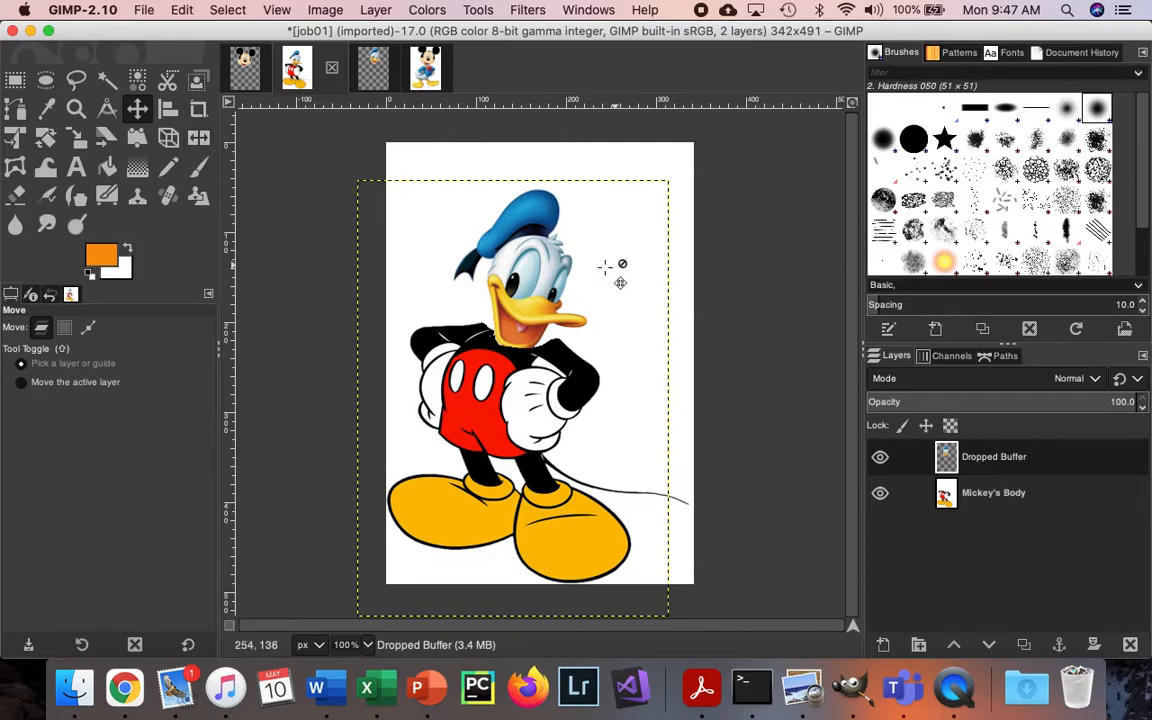
left_click_drag(527, 307, 527, 307)
Flip the Donald head layer horizontally so the beak points in the opposite direction.
left_click(202, 141)
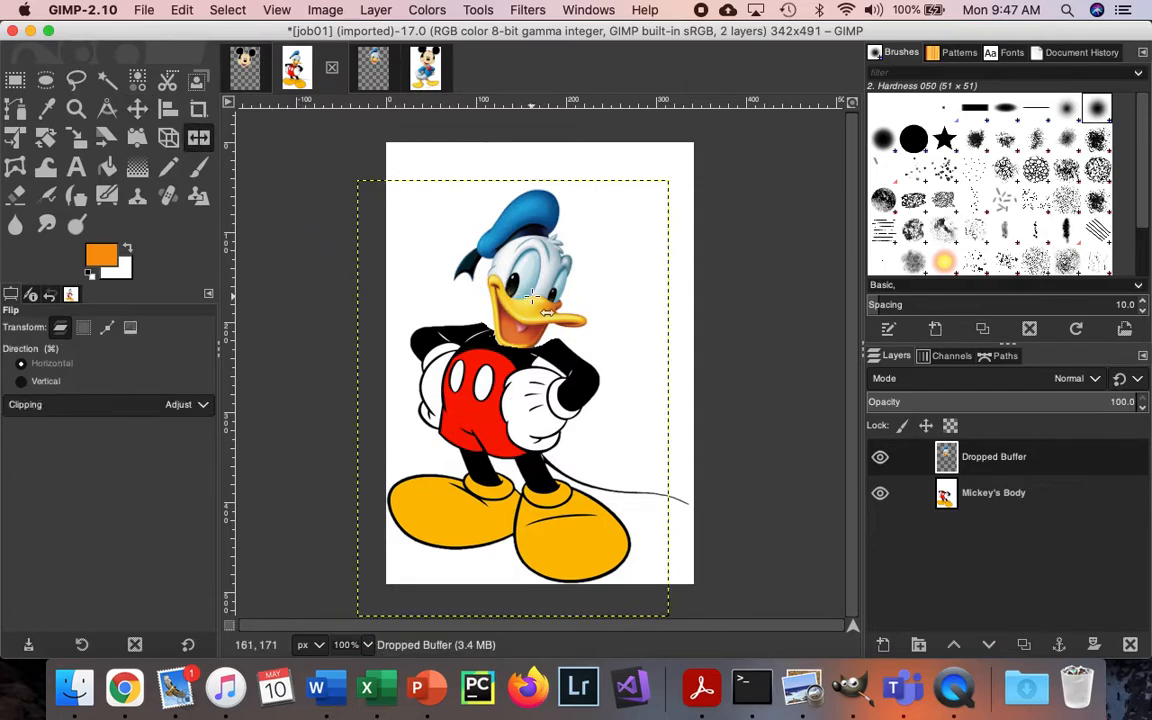
left_click(550, 301)
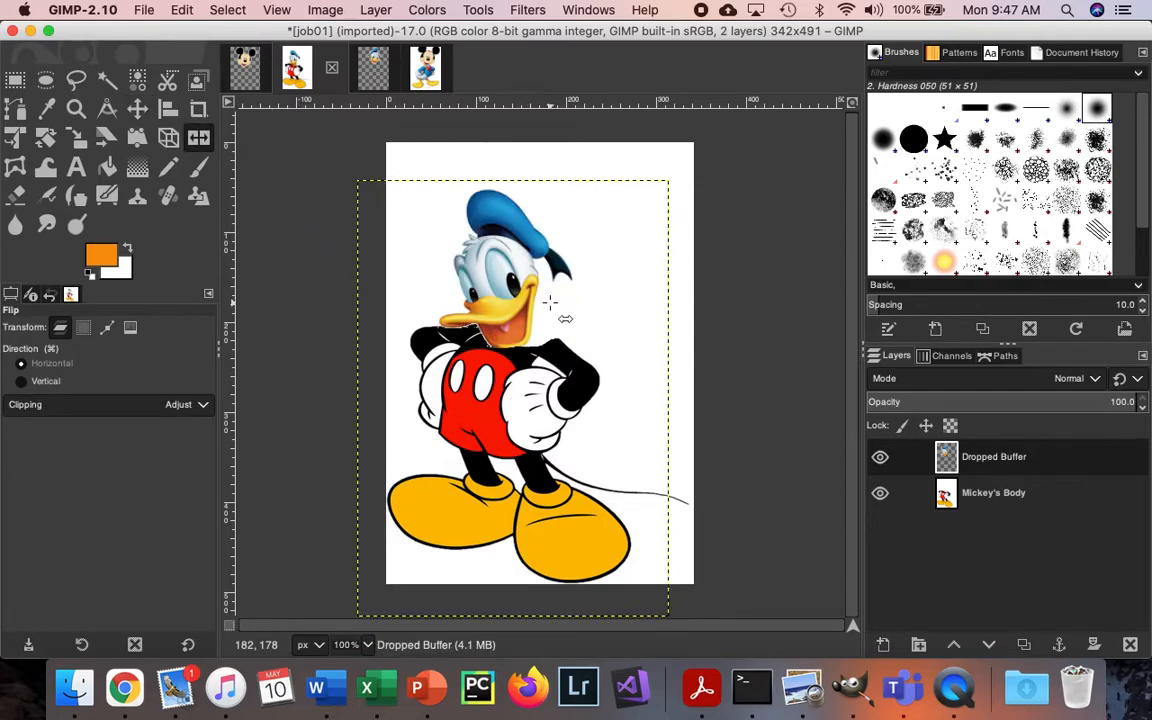
left_click(506, 275)
left_click(506, 276)
left_click(509, 276)
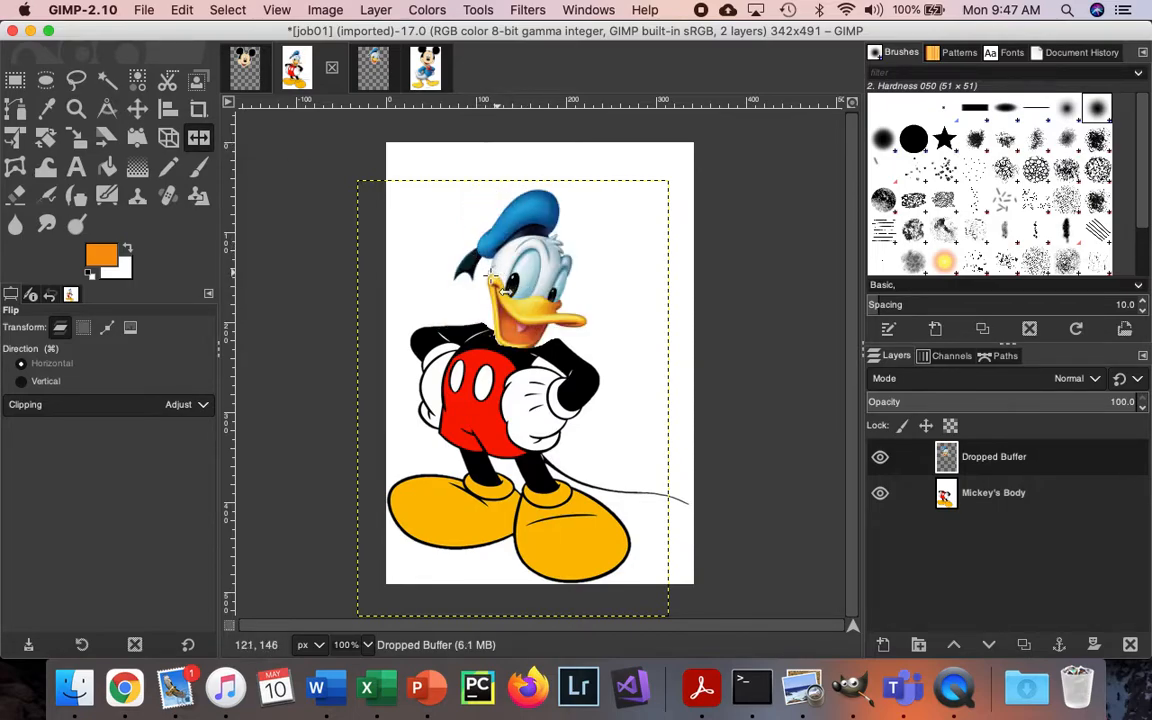
left_click(510, 275)
left_click(512, 274)
left_click(513, 274)
left_click(515, 273)
left_click(513, 271)
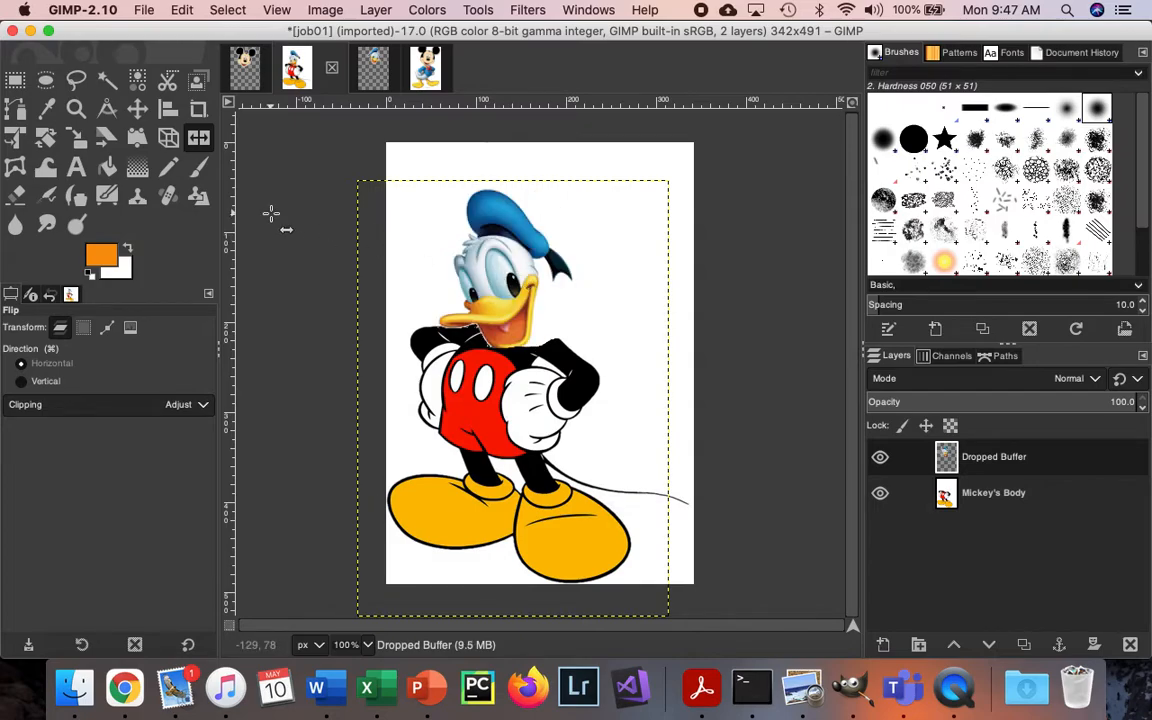
Move the flipped Donald head sideways to line up with Mickey's neck.
left_click(137, 109)
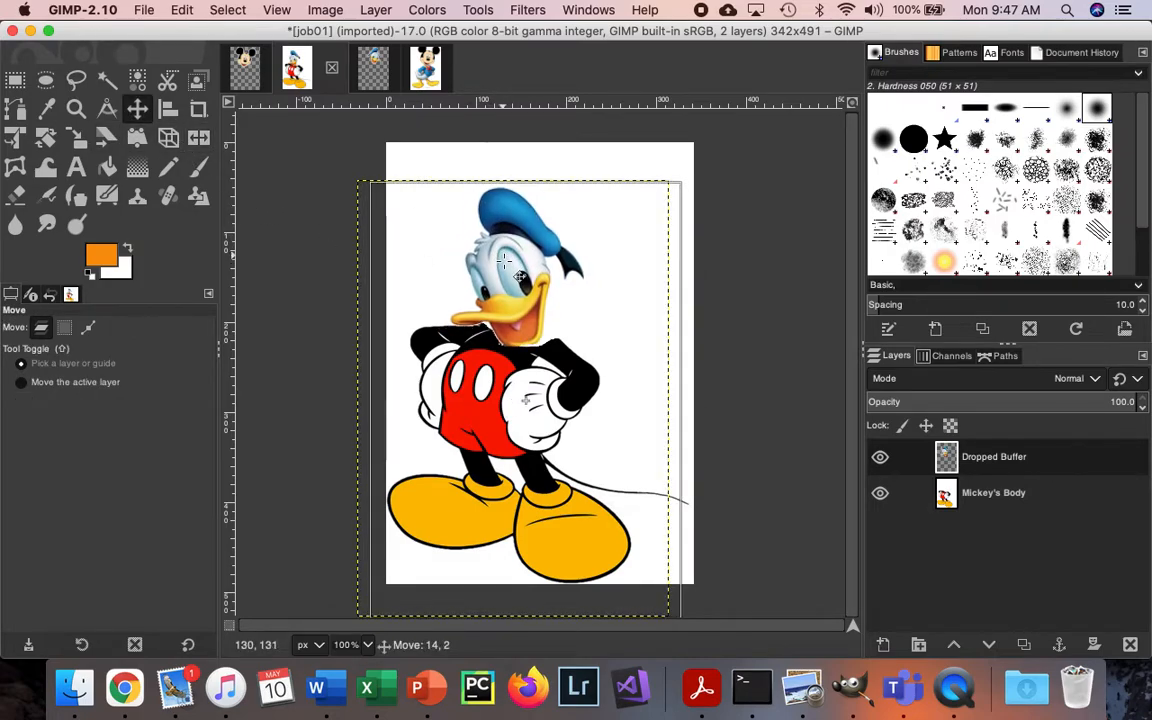